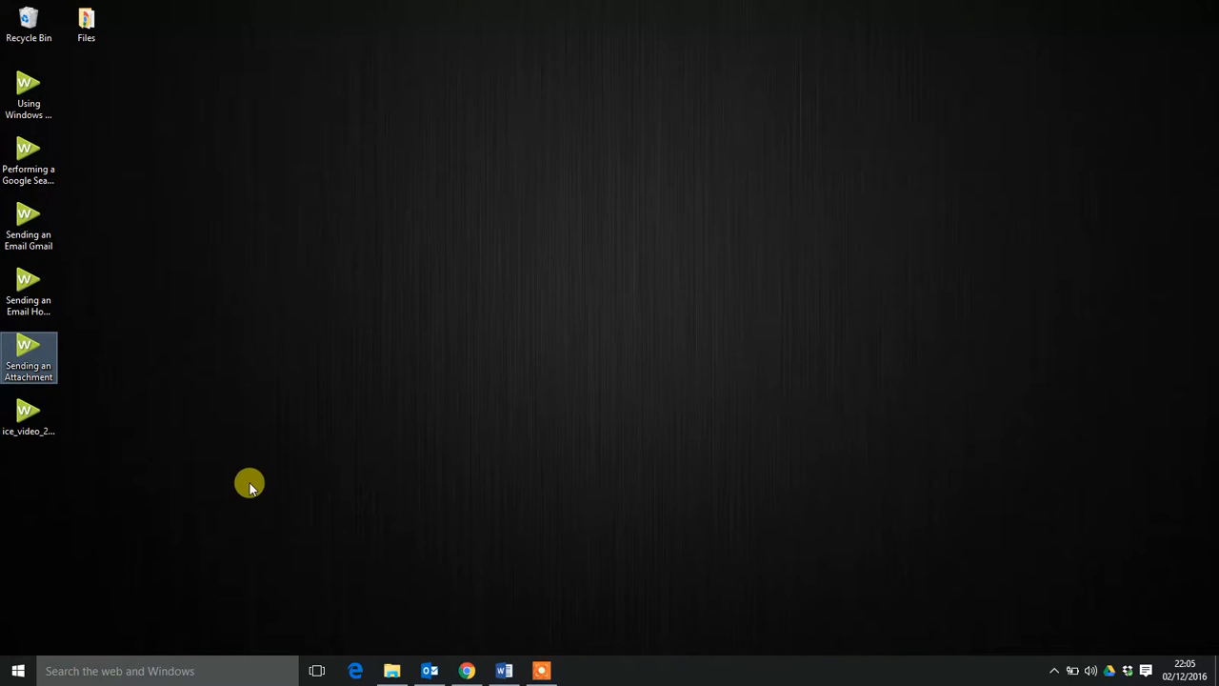
Look through the list of installed apps for Word, checking the contents of the Microsoft Office 2016 Tools folder.
left_click(13, 672)
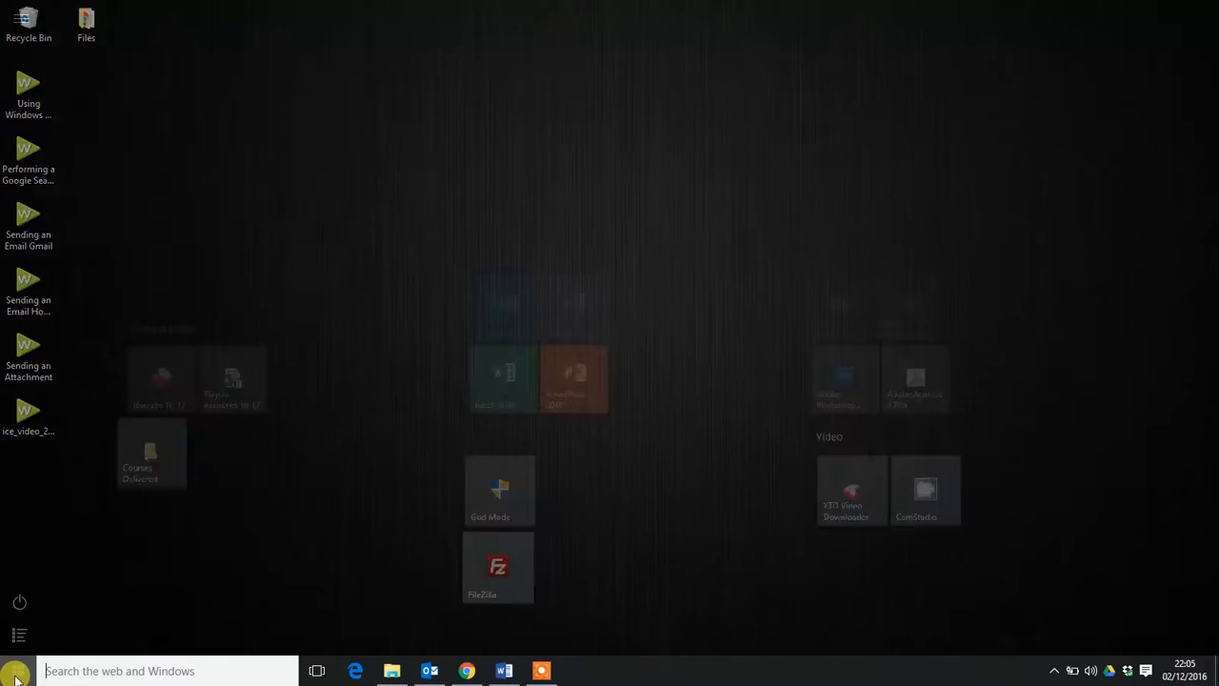
left_click(19, 635)
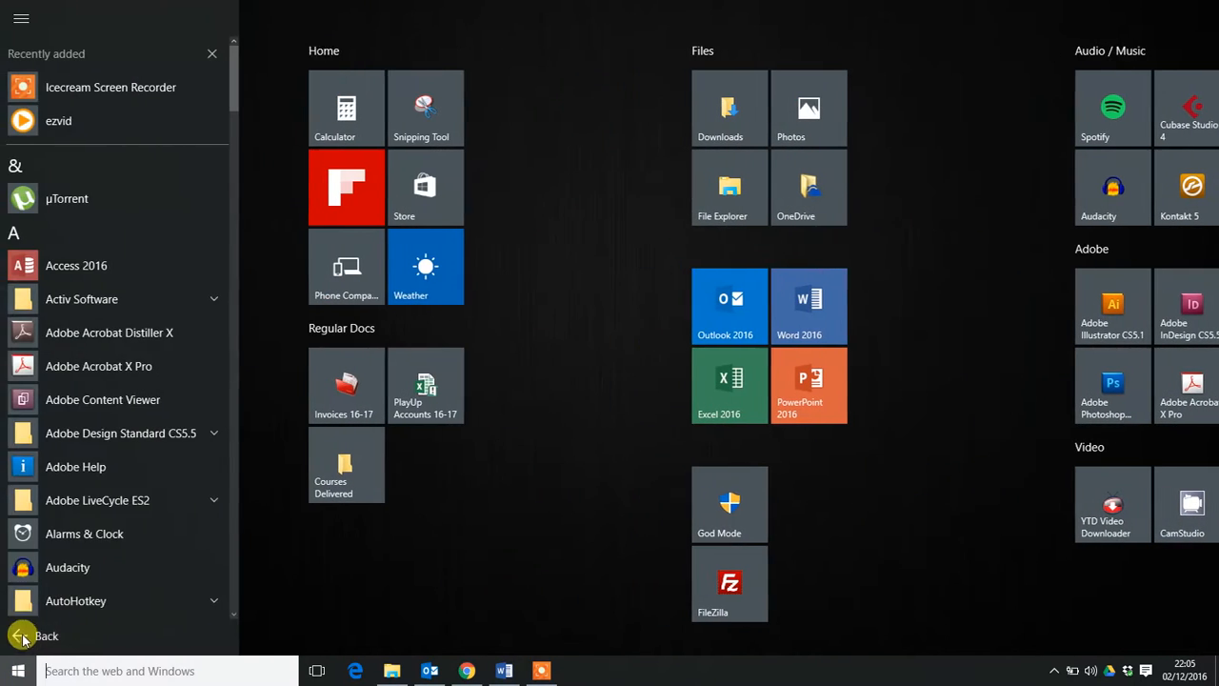
left_click_drag(240, 95, 264, 400)
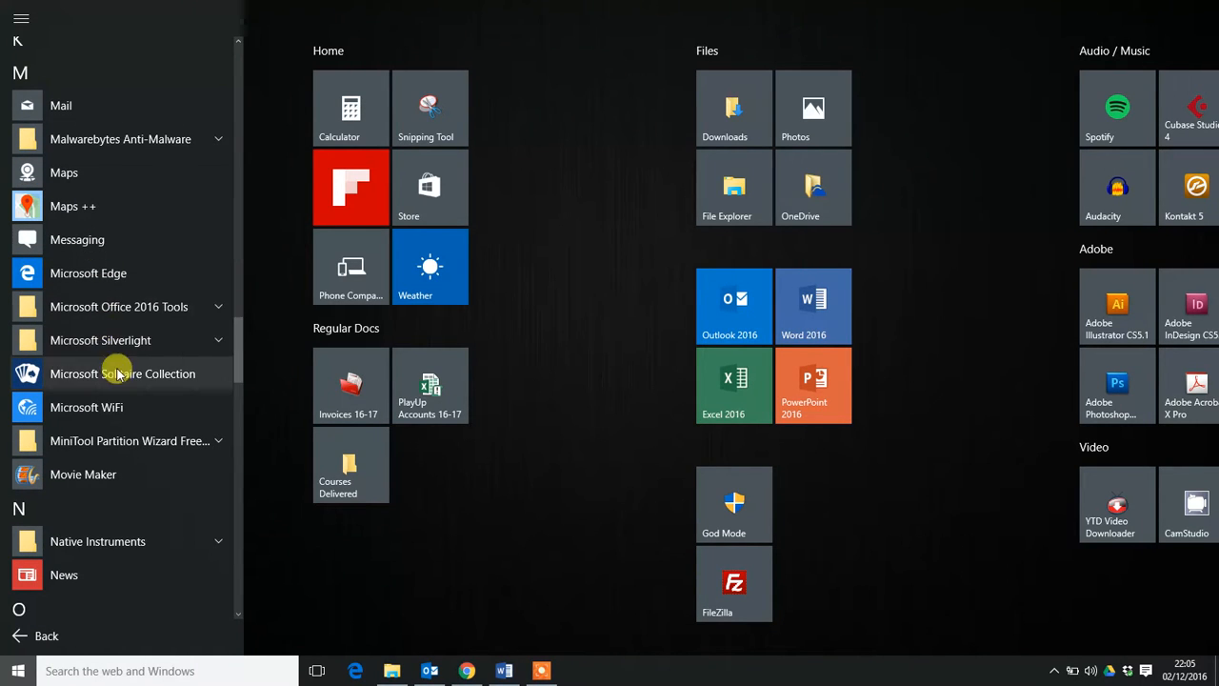
left_click(117, 320)
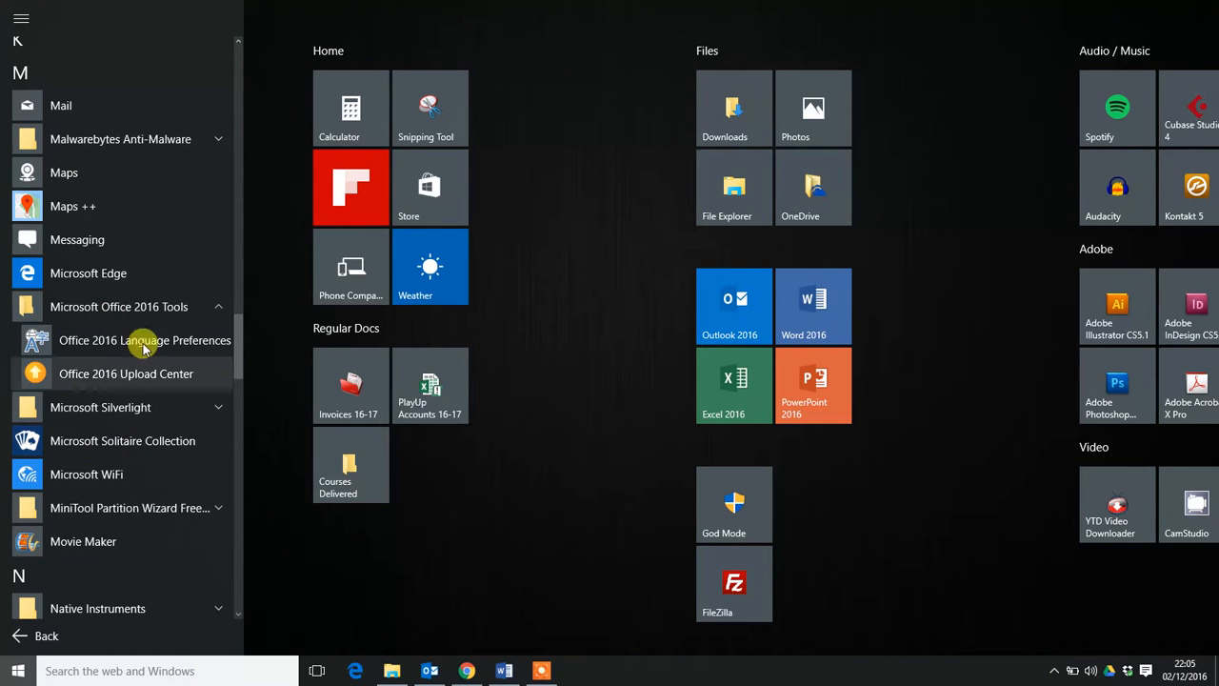
left_click(222, 311)
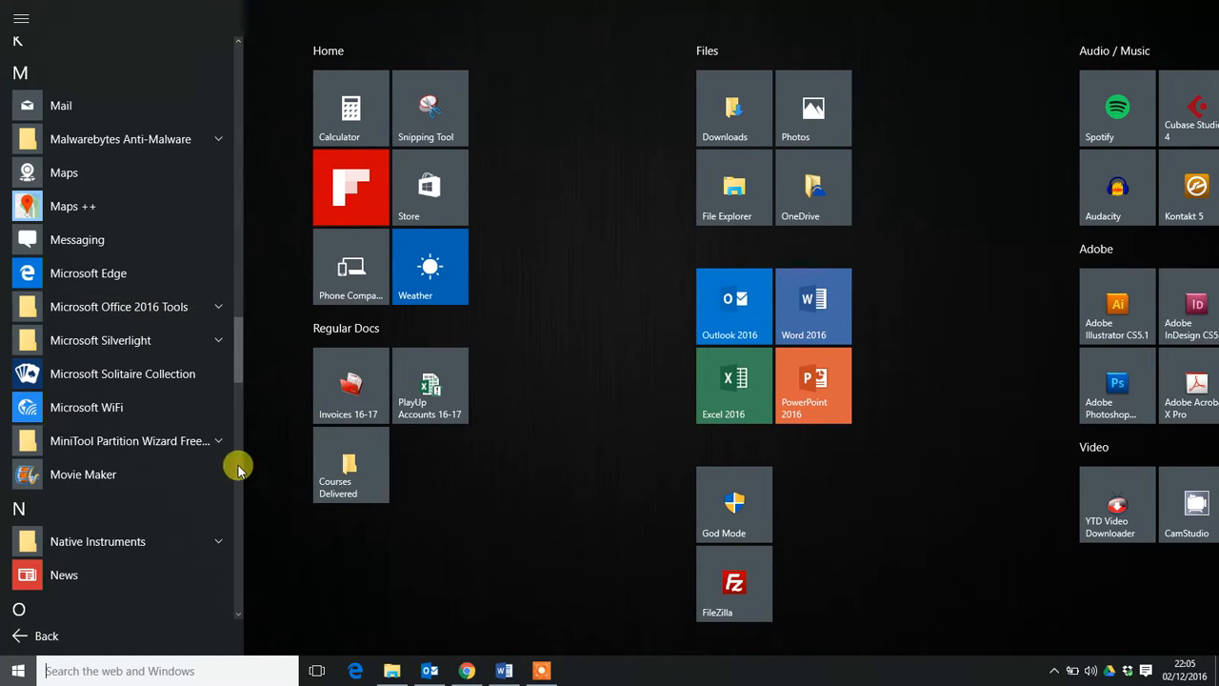
Launch Word 2016 and create a new blank document.
left_click(622, 492)
left_click(600, 312)
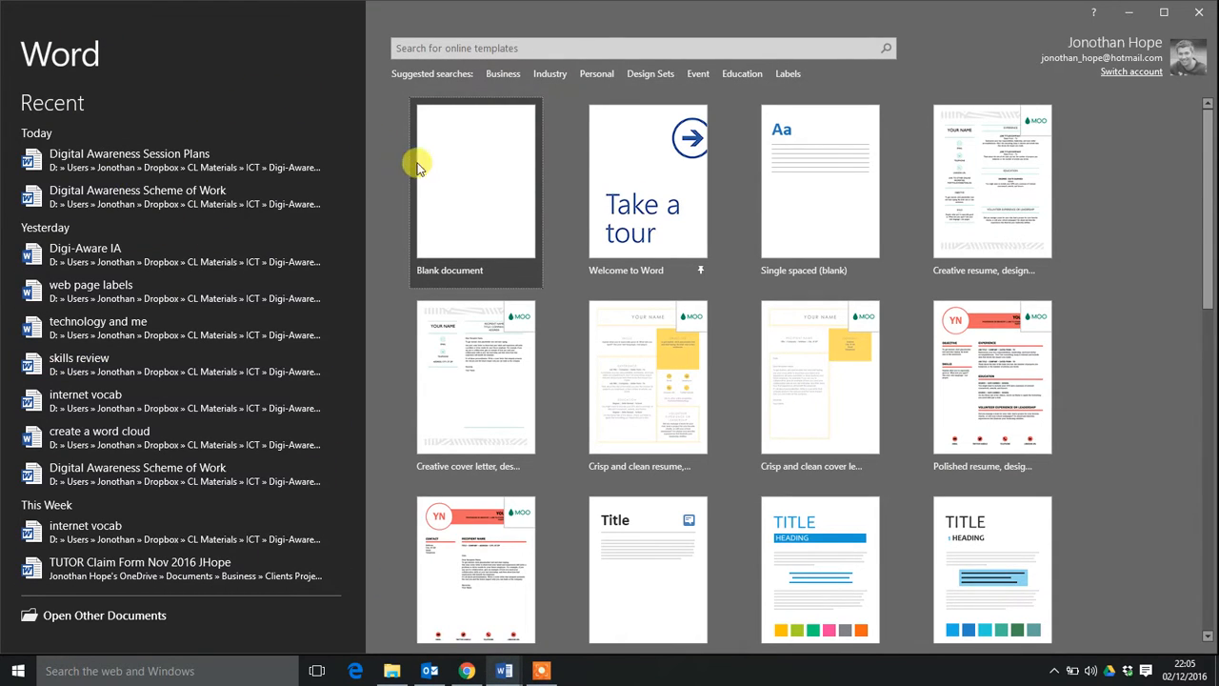
left_click(467, 184)
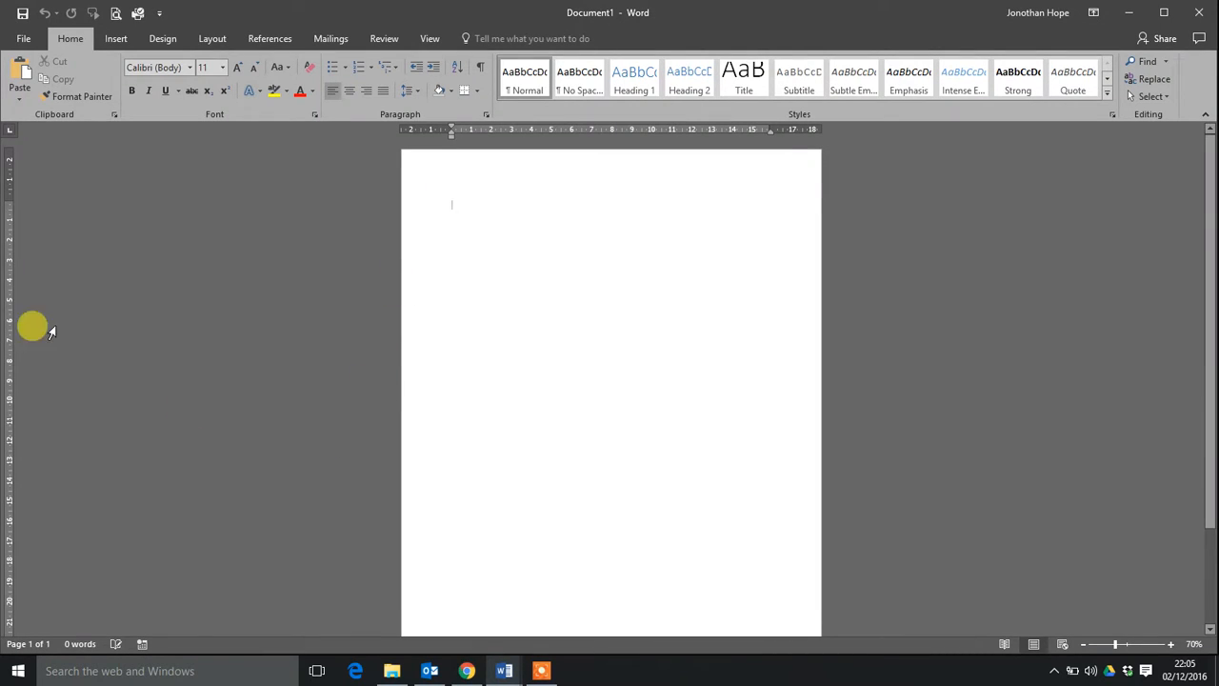
scroll(362, 285, "up", 2)
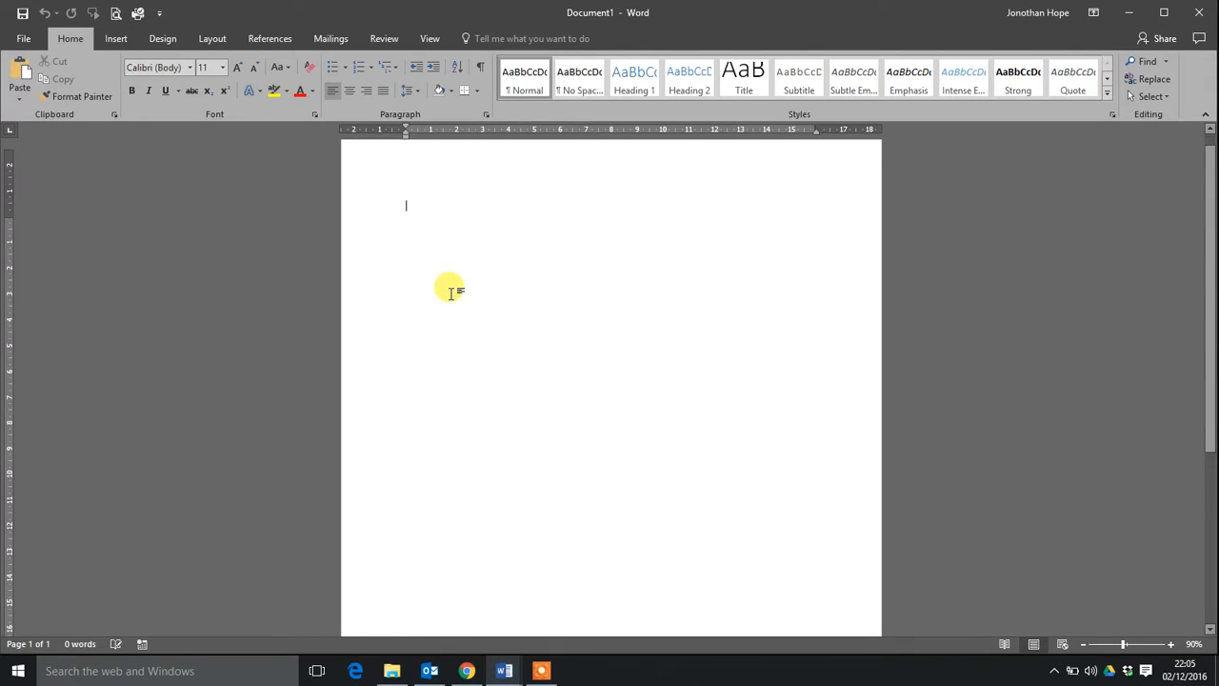
scroll(453, 290, "up", 1)
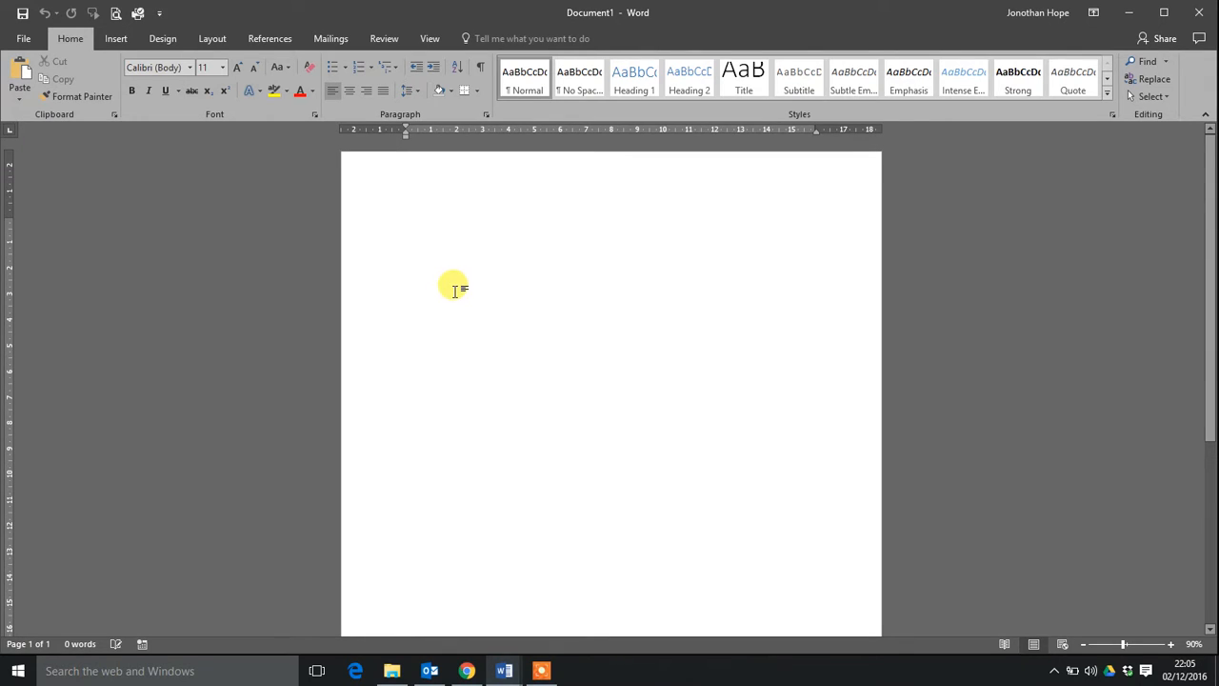
left_click(154, 72)
left_click(176, 68)
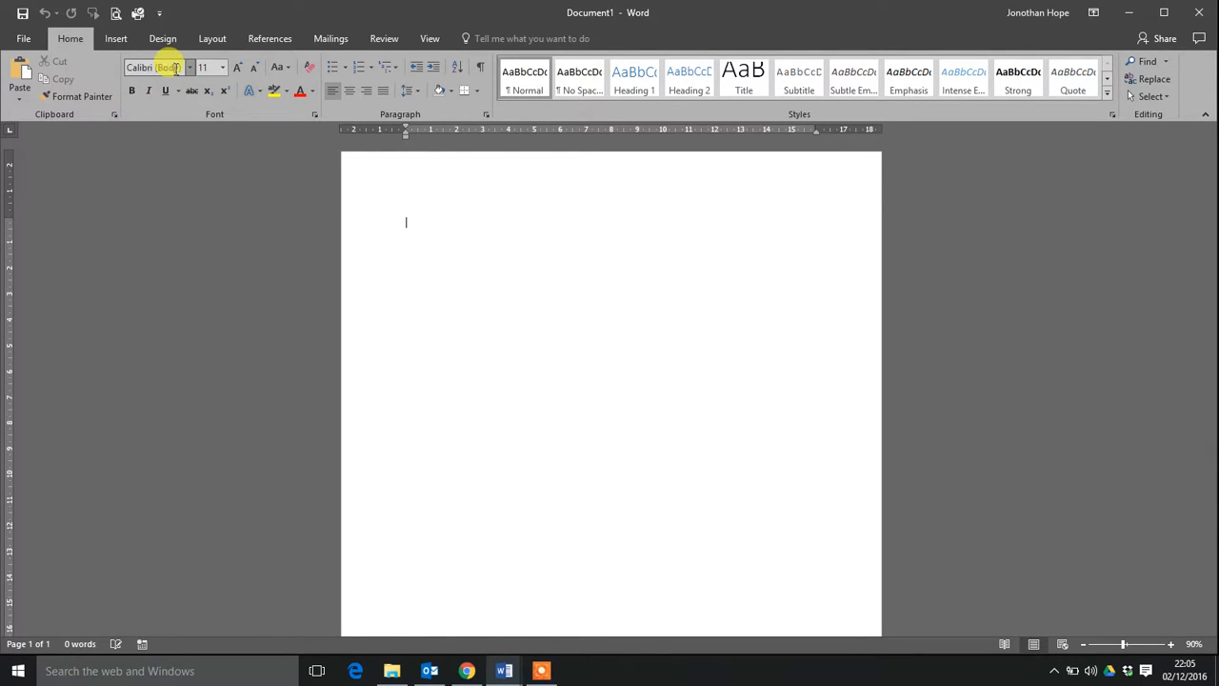
left_click_drag(180, 69, 118, 66)
left_click(181, 69)
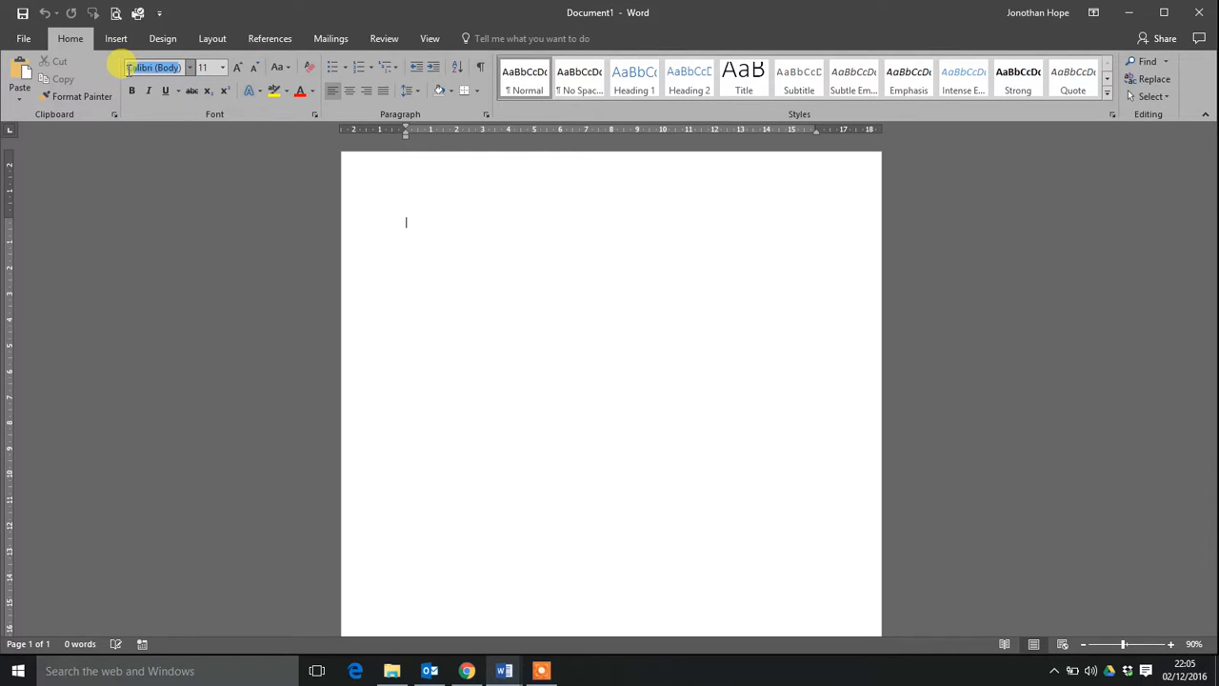
left_click(181, 69)
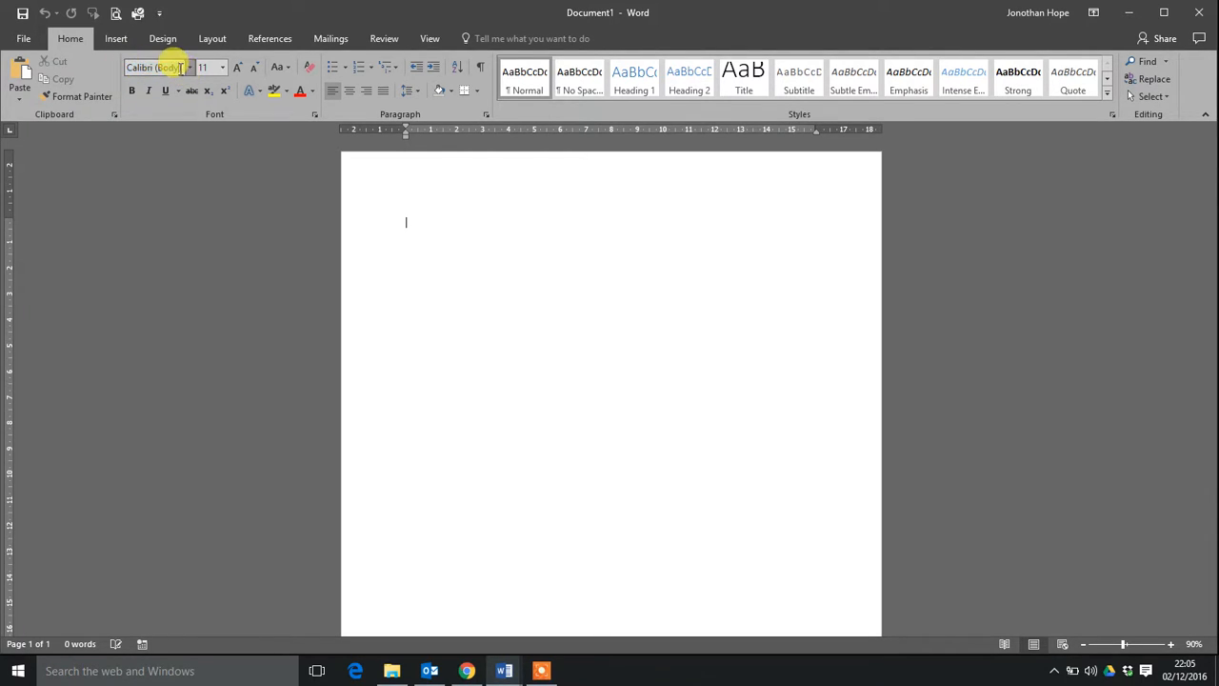
left_click_drag(181, 68, 122, 66)
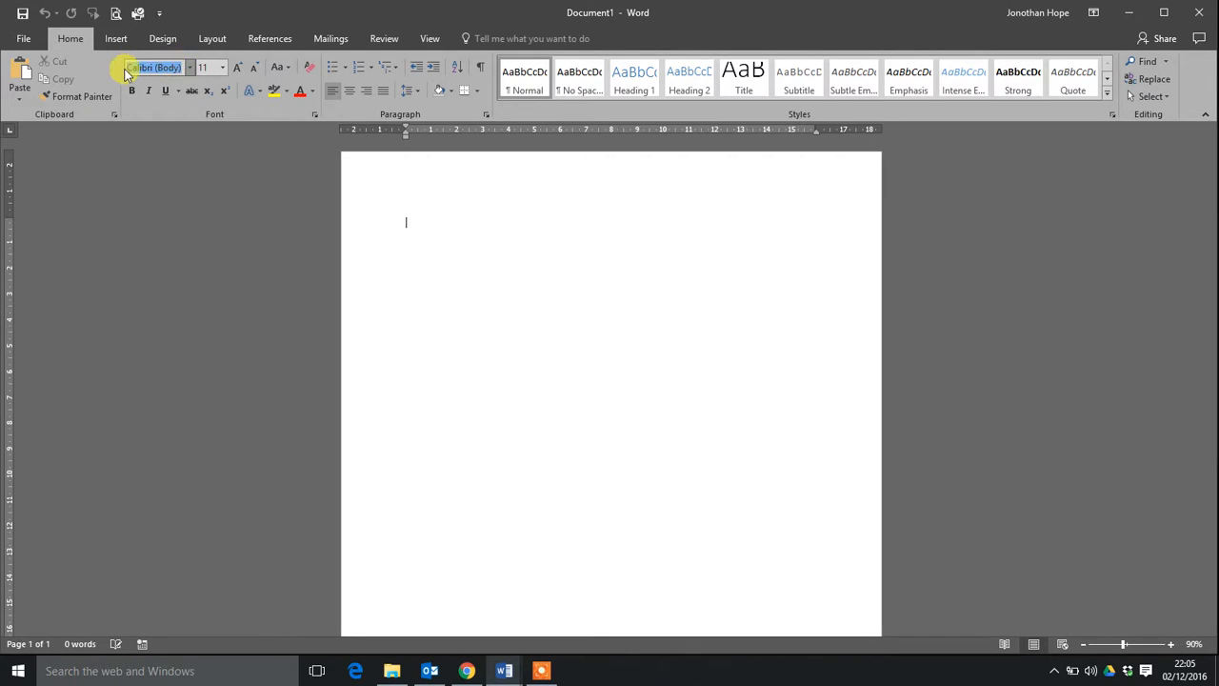
left_click(210, 67)
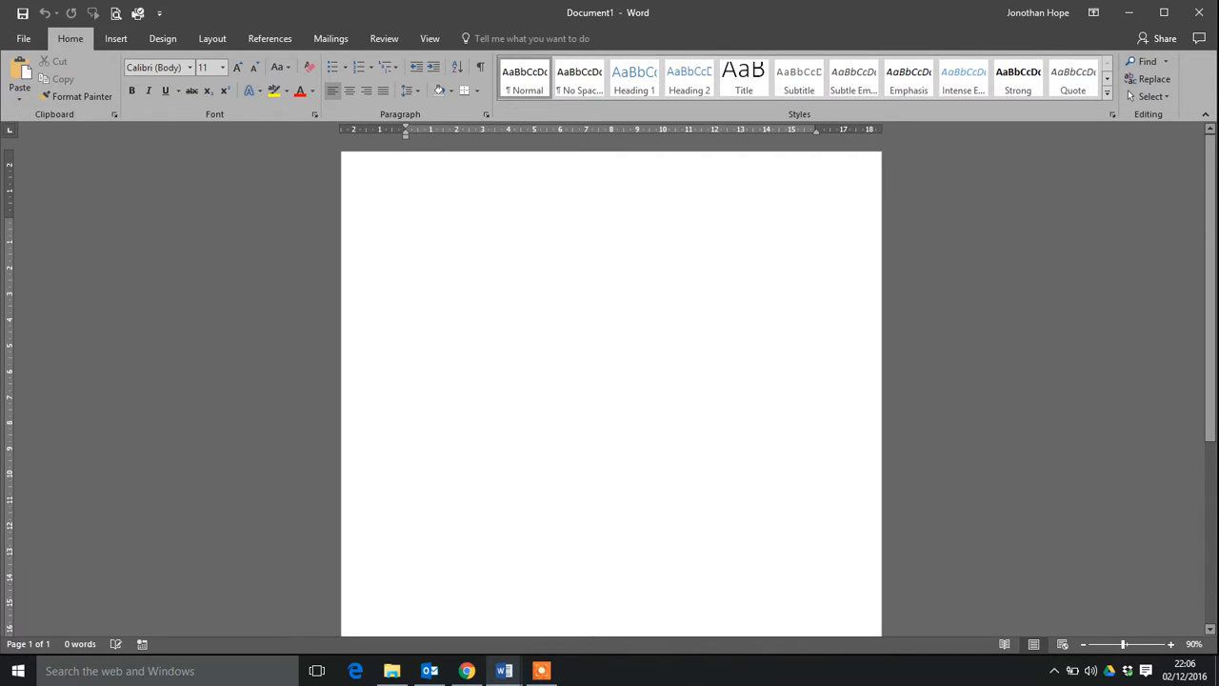
Write "Dear Mr Putin," and, below it, "I am writing to you to say what a wonderful president you have turned out to be.".
type("Dear My")
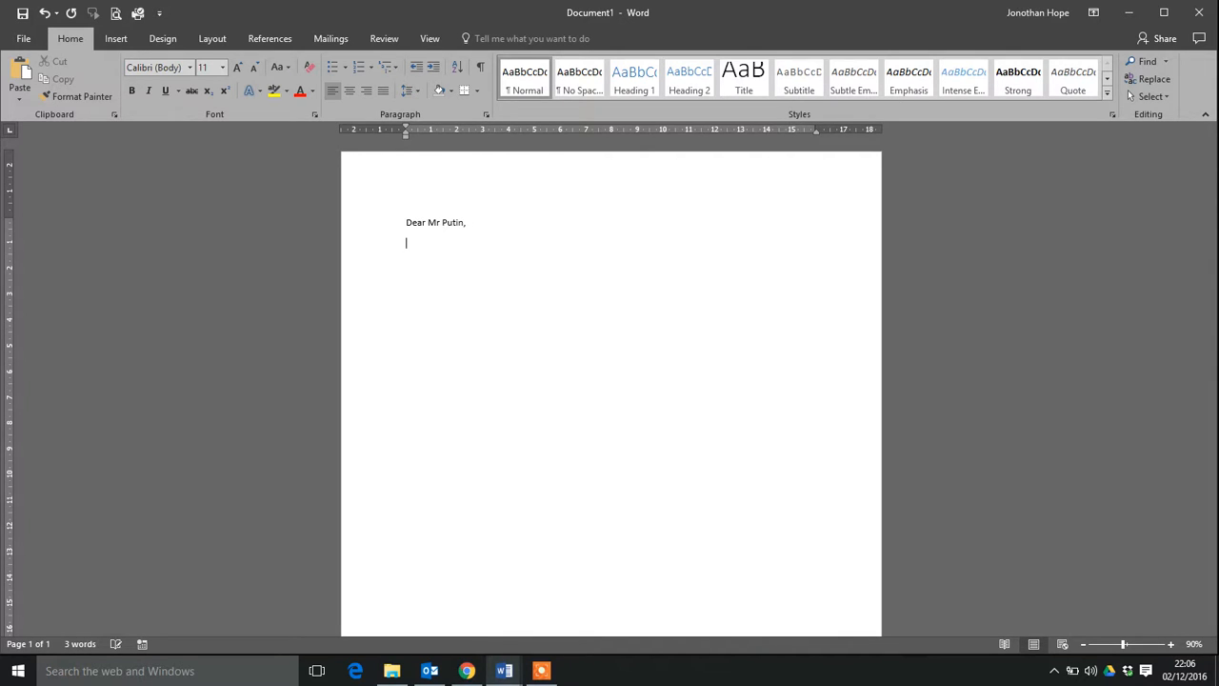
type("I am writing to you to say what")
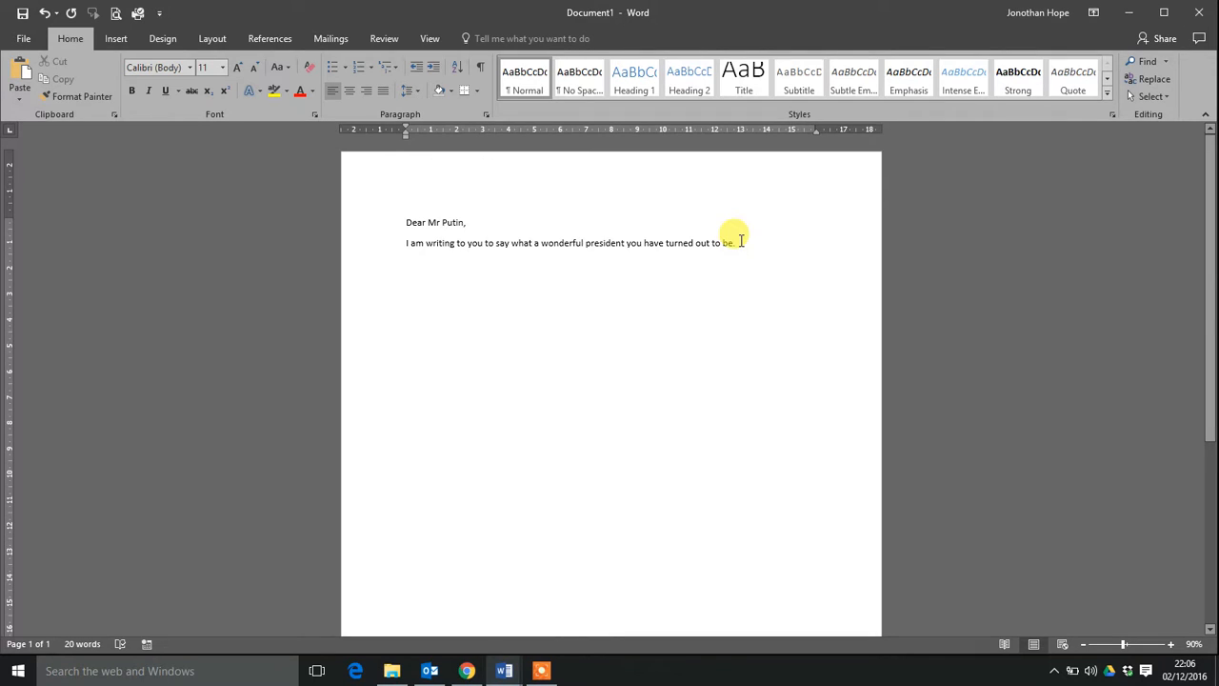
Format both lines of the letter as 24-point italic text.
left_click_drag(740, 241, 408, 225)
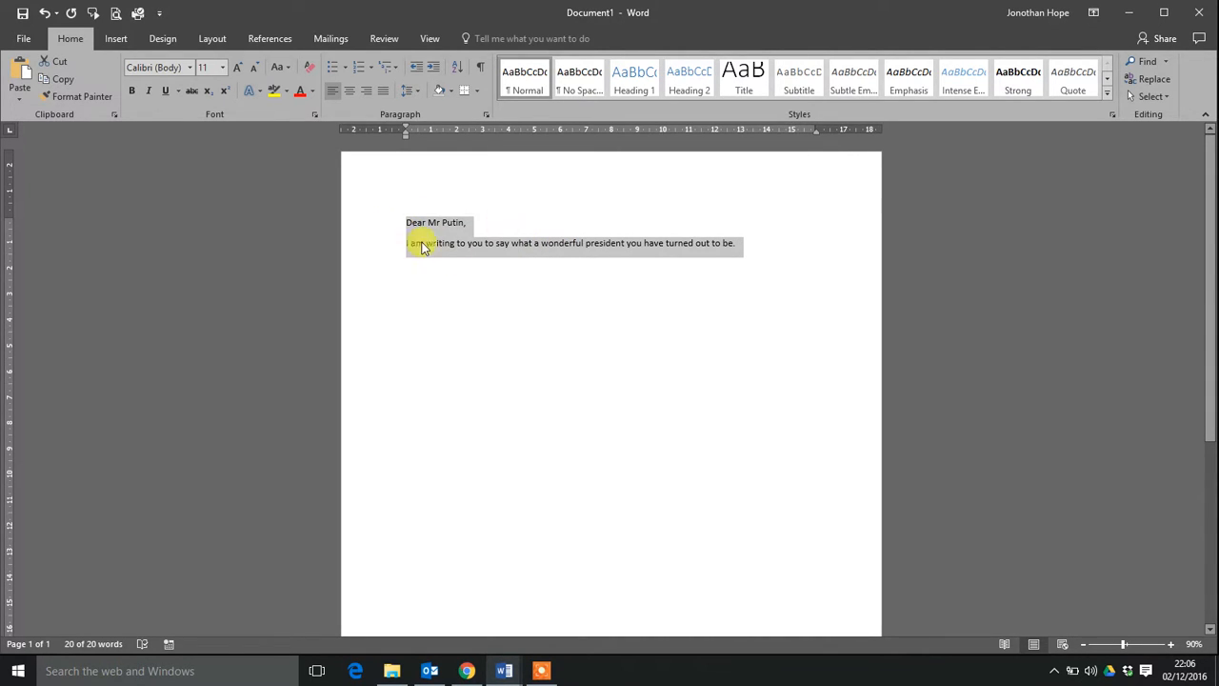
left_click(223, 68)
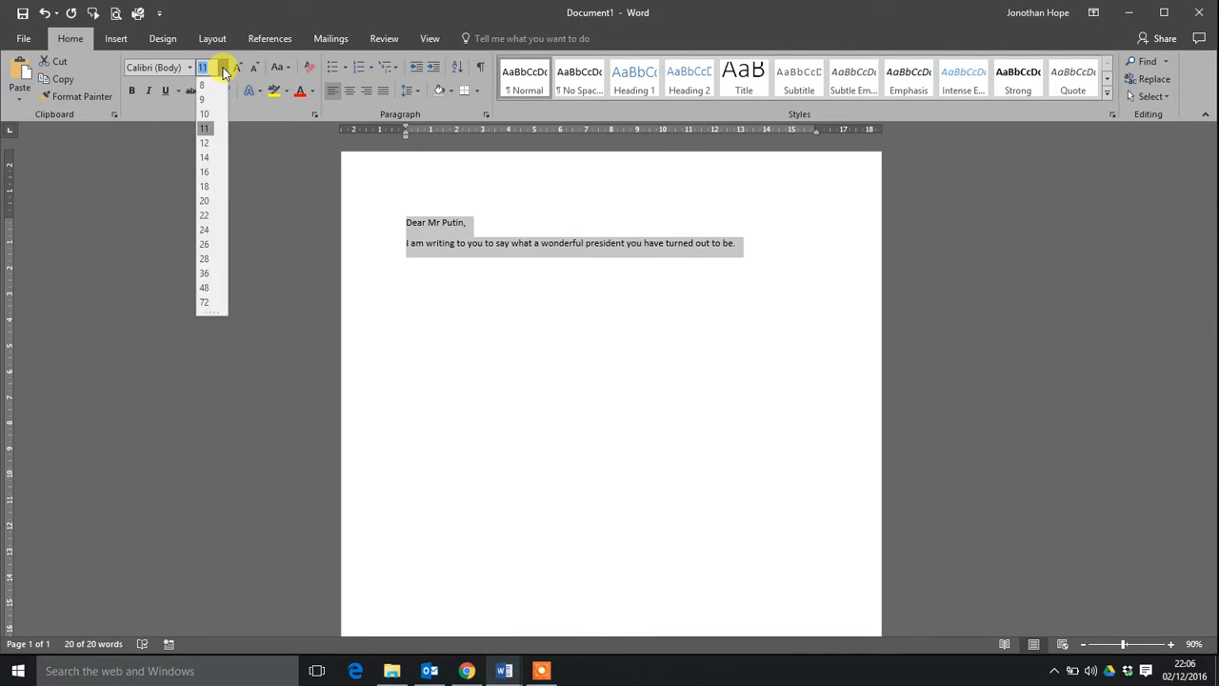
left_click(222, 69)
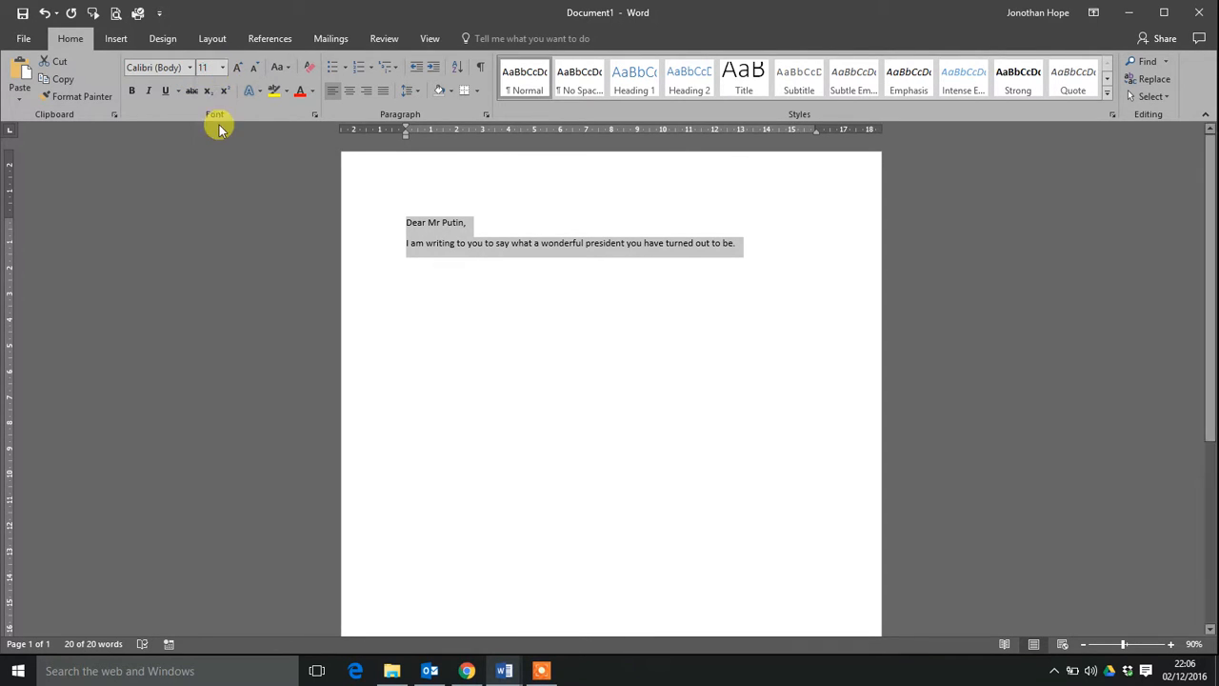
left_click(223, 69)
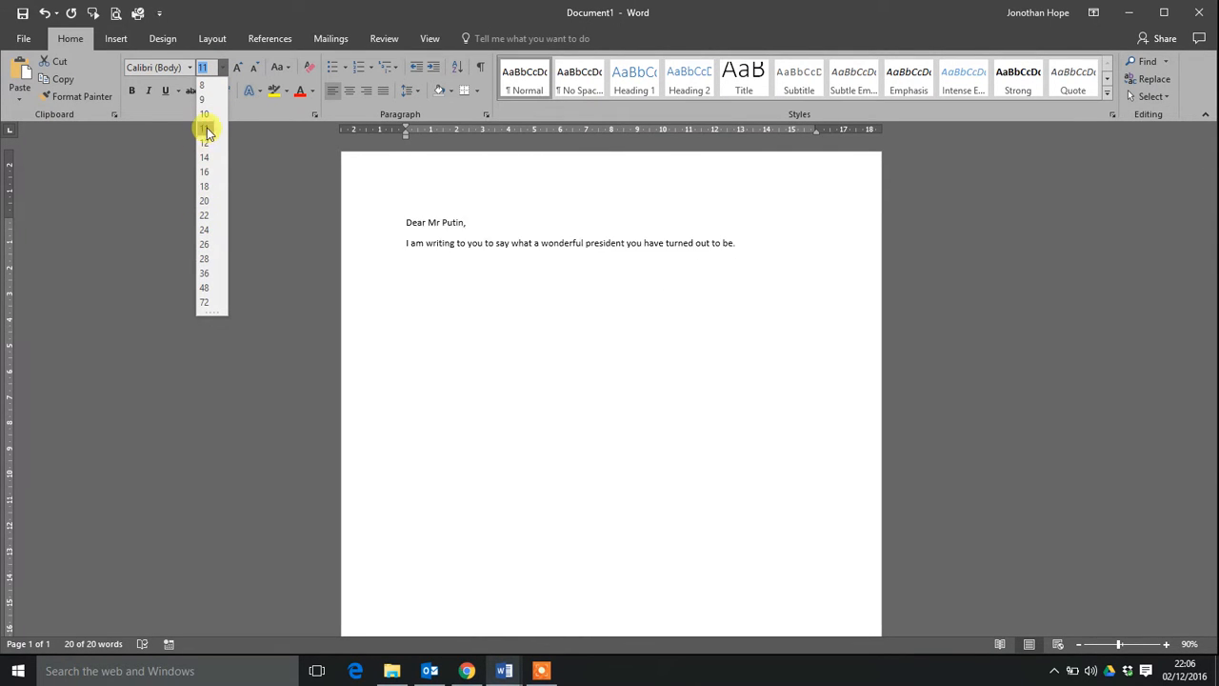
left_click(203, 233)
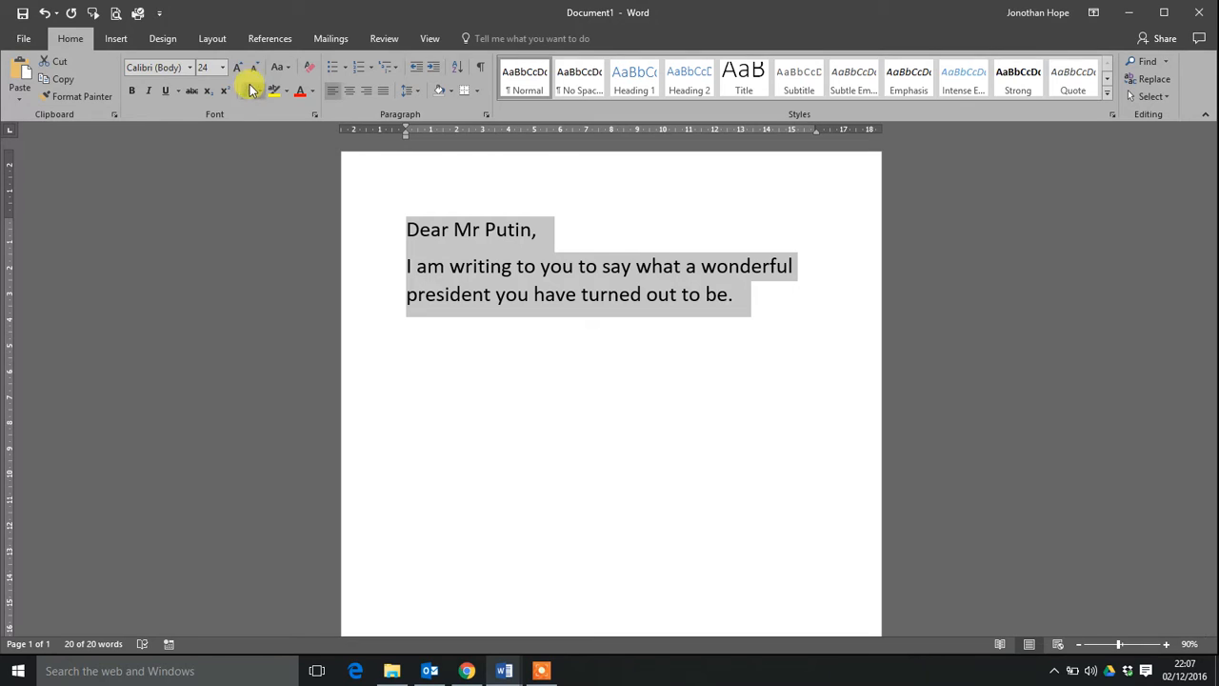
left_click(151, 93)
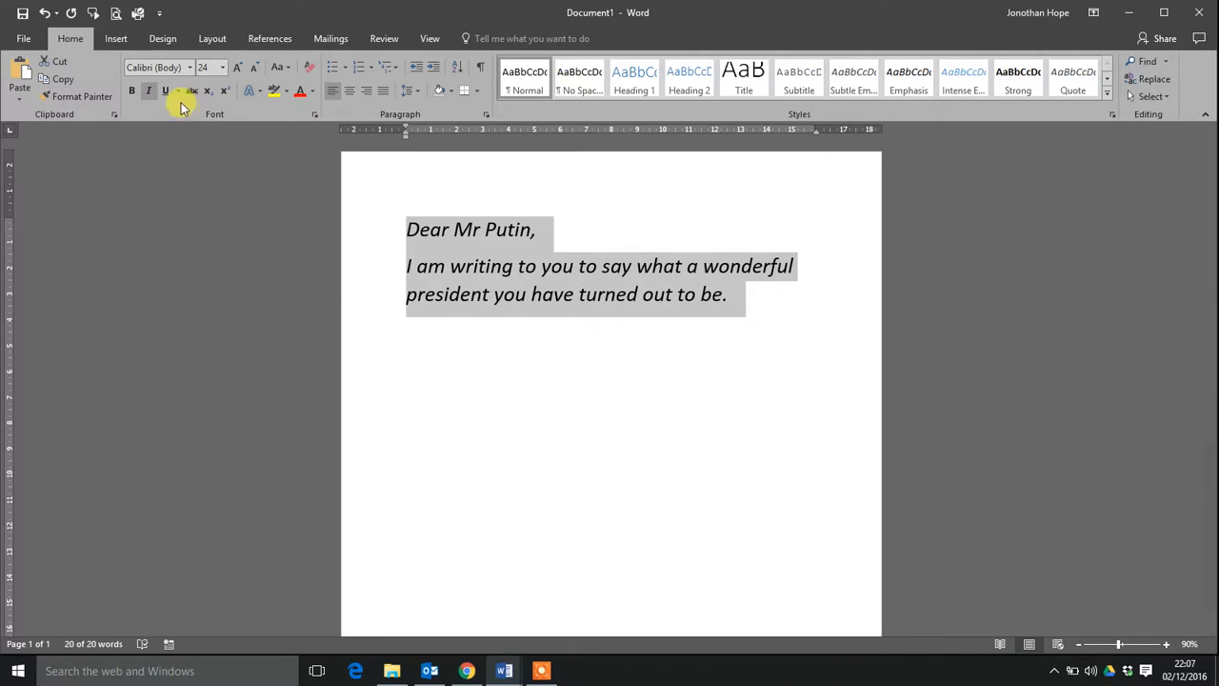
Try underline and bold on the whole letter text, and remove both formats again.
left_click(167, 95)
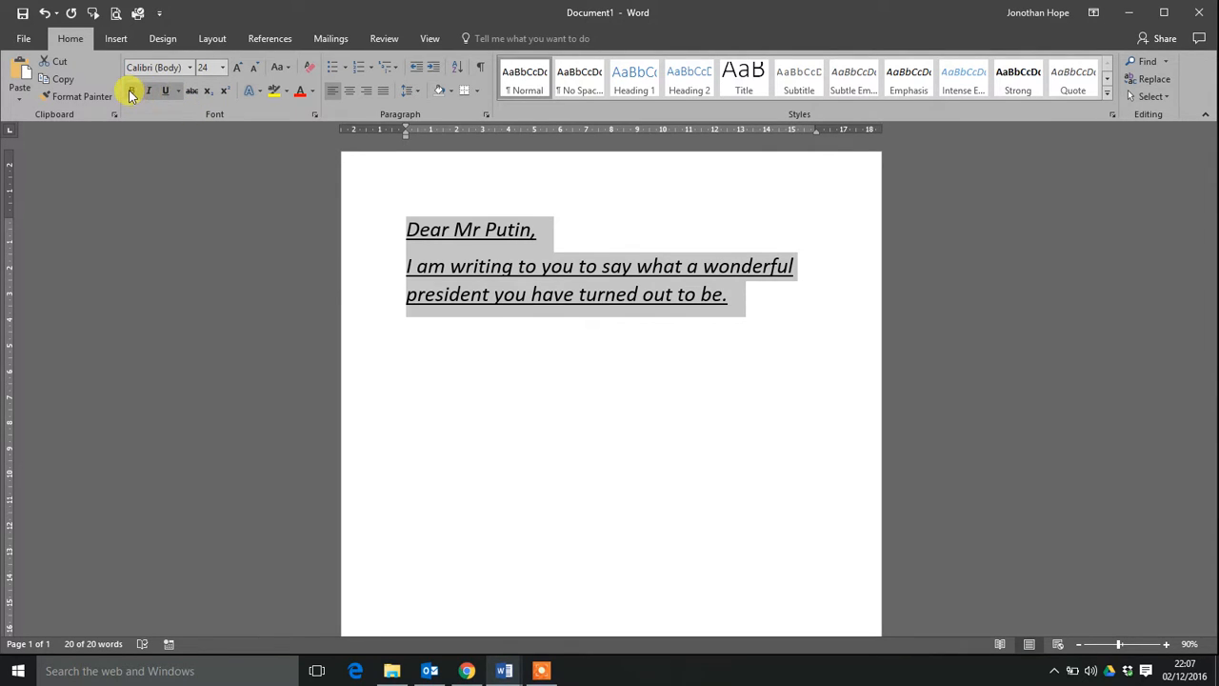
left_click(131, 92)
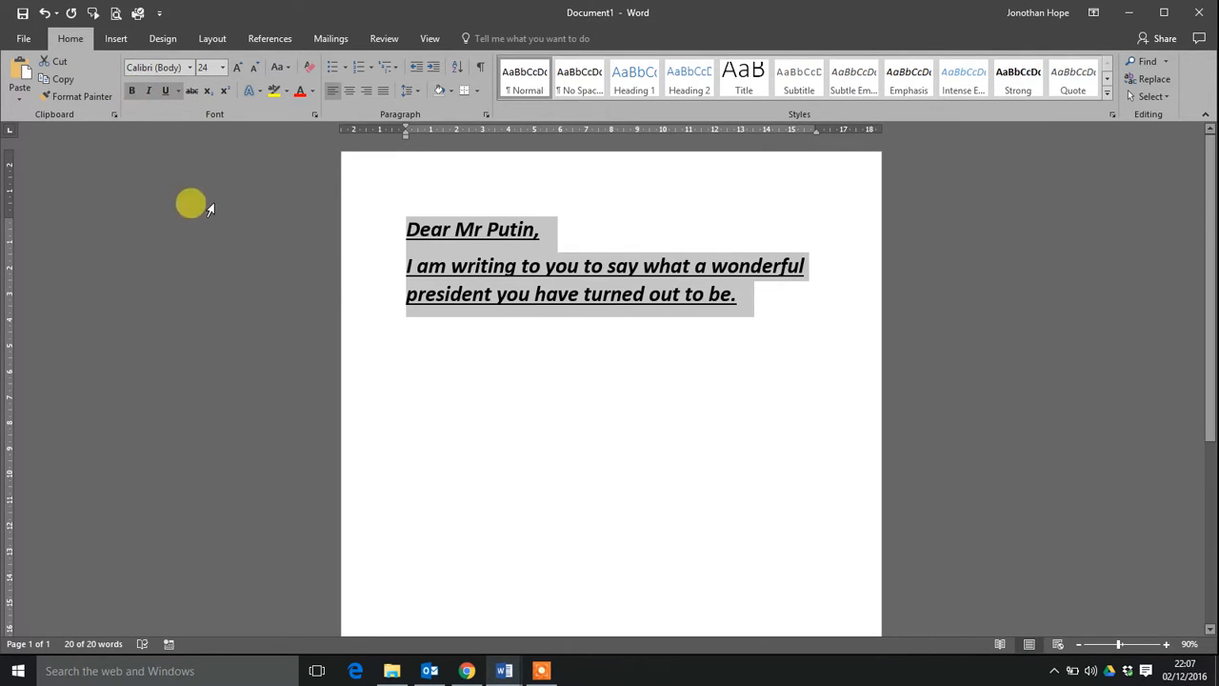
left_click(131, 92)
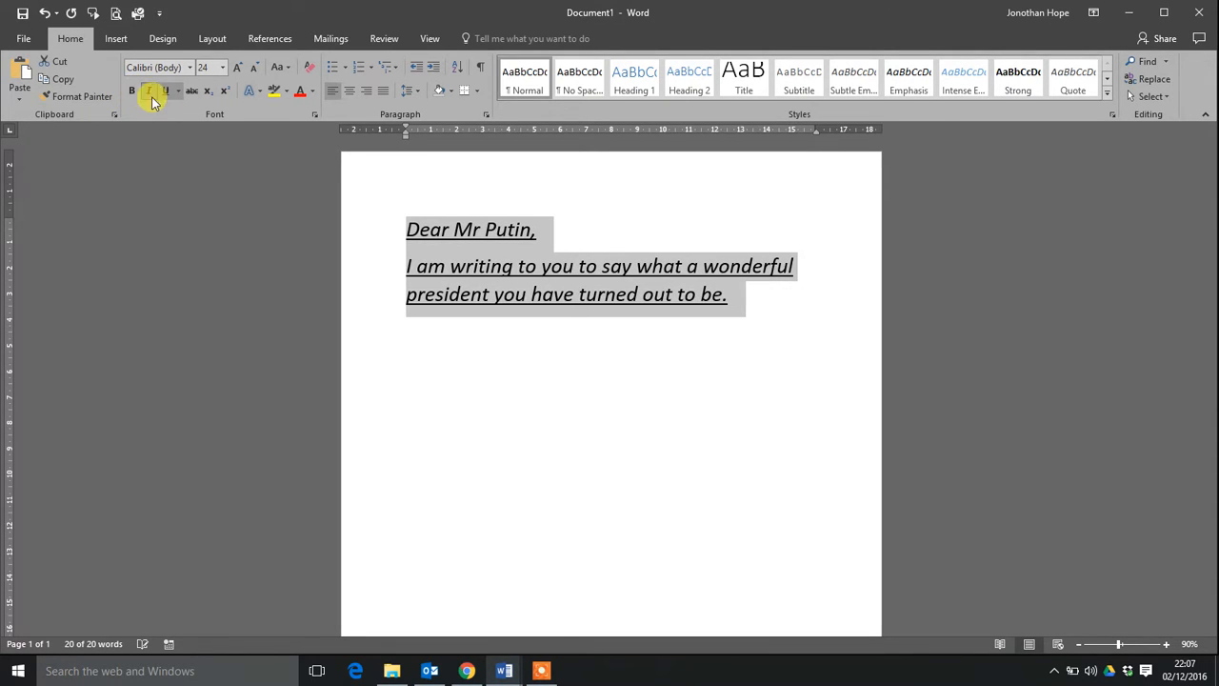
left_click(164, 93)
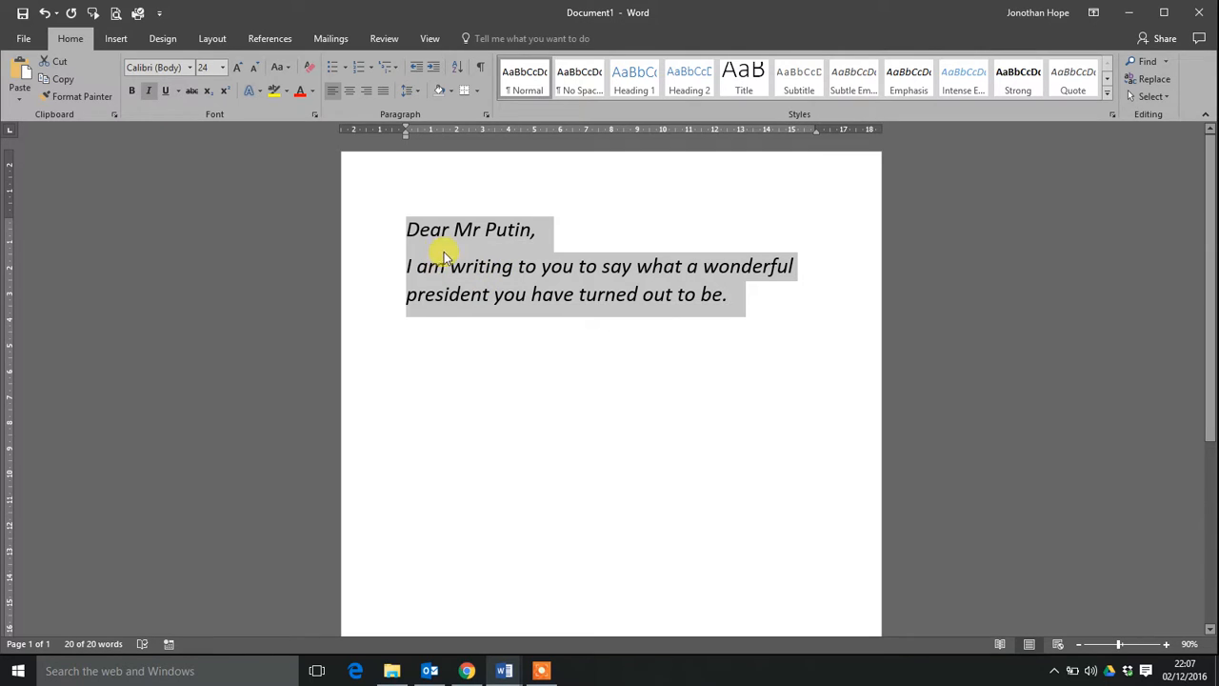
Change the font of the whole letter text to Times New Roman.
left_click(190, 69)
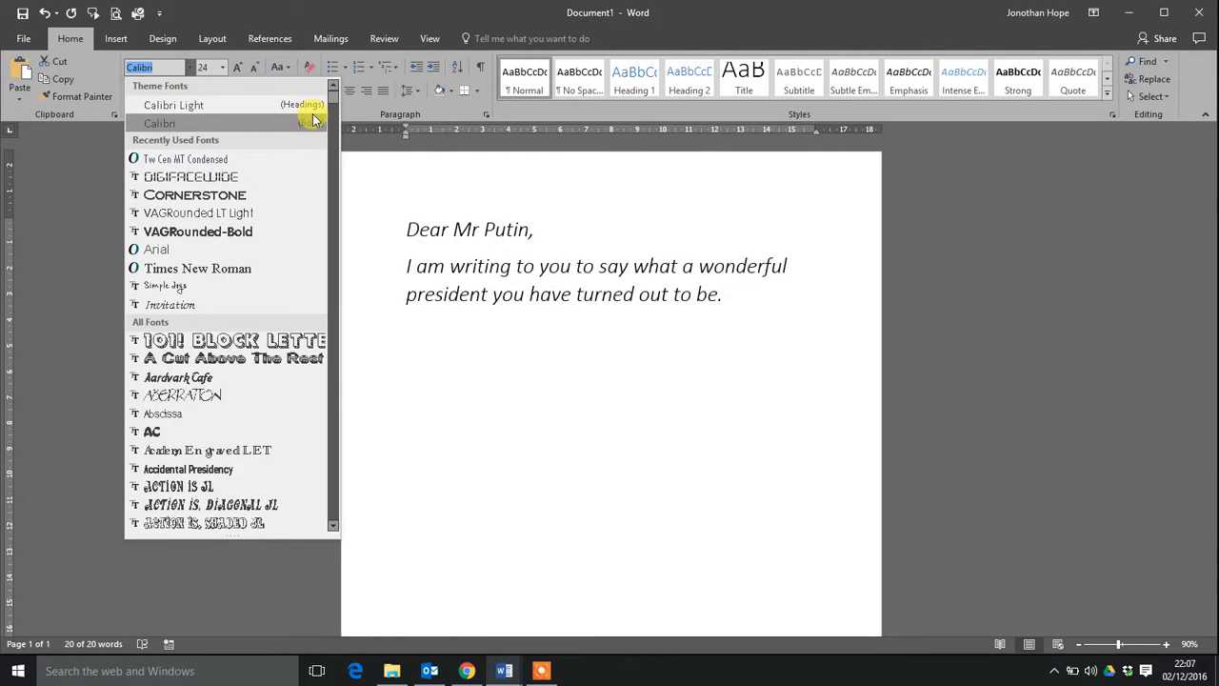
scroll(325, 131, "down", 5)
scroll(324, 115, "up", 5)
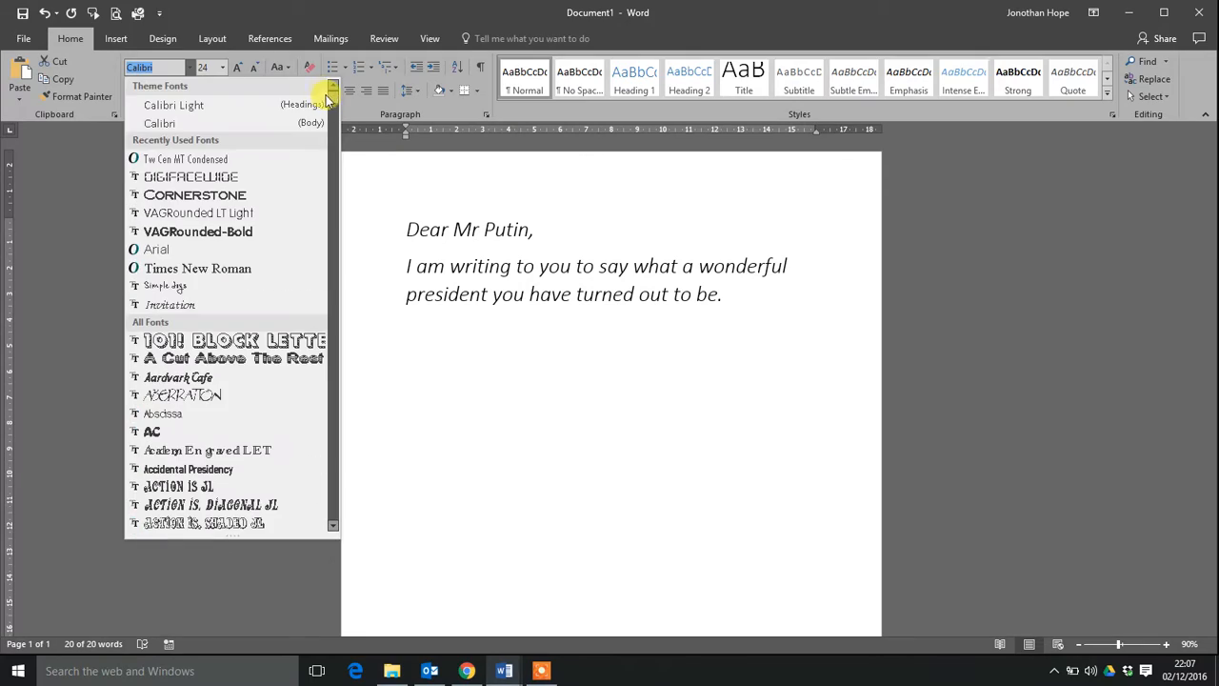
mouse_move(335, 103)
left_mouse_down()
mouse_move(340, 307)
mouse_move(336, 95)
left_mouse_up()
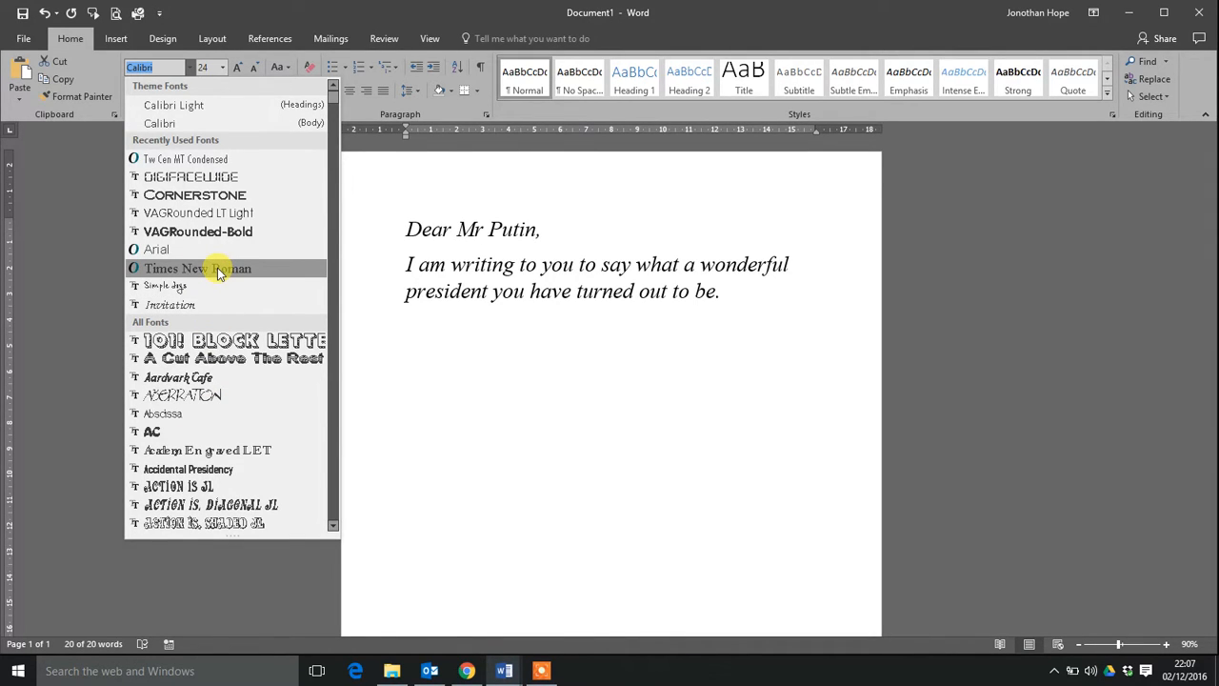
left_click(218, 270)
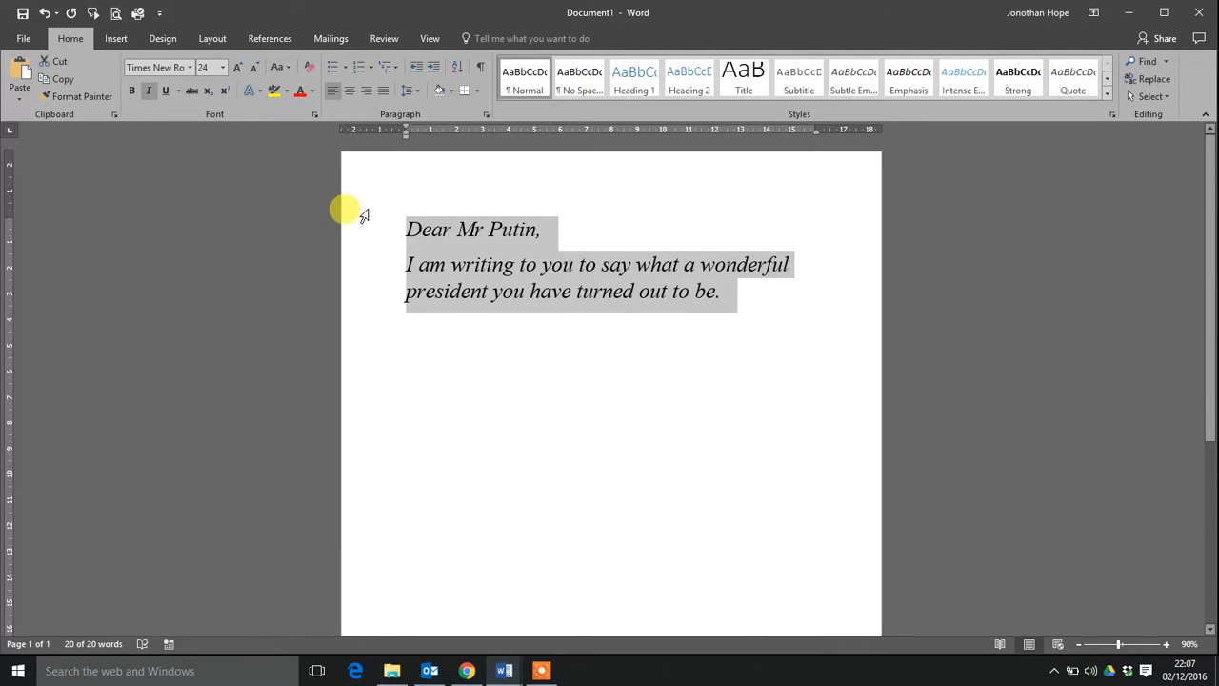
Highlight the whole letter text in yellow, and clear the highlighting again.
left_click(274, 96)
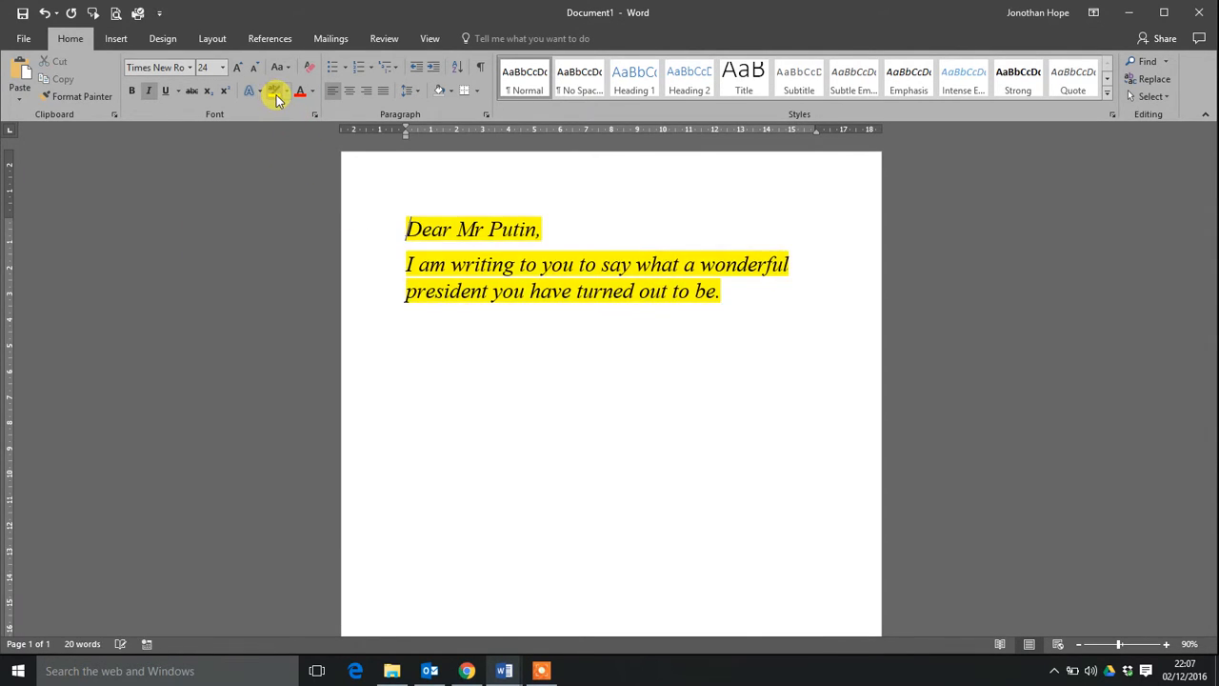
left_click(289, 95)
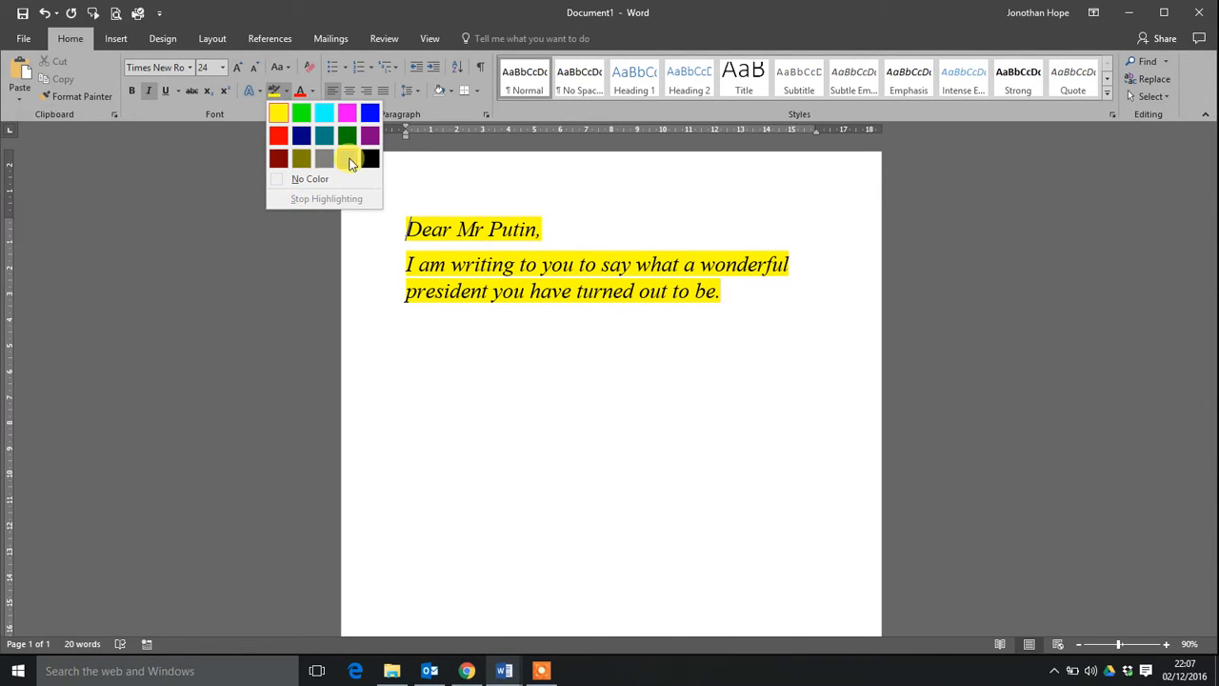
left_click(516, 291)
mouse_move(727, 296)
left_mouse_down()
mouse_move(646, 292)
mouse_move(411, 236)
mouse_move(400, 216)
left_mouse_up()
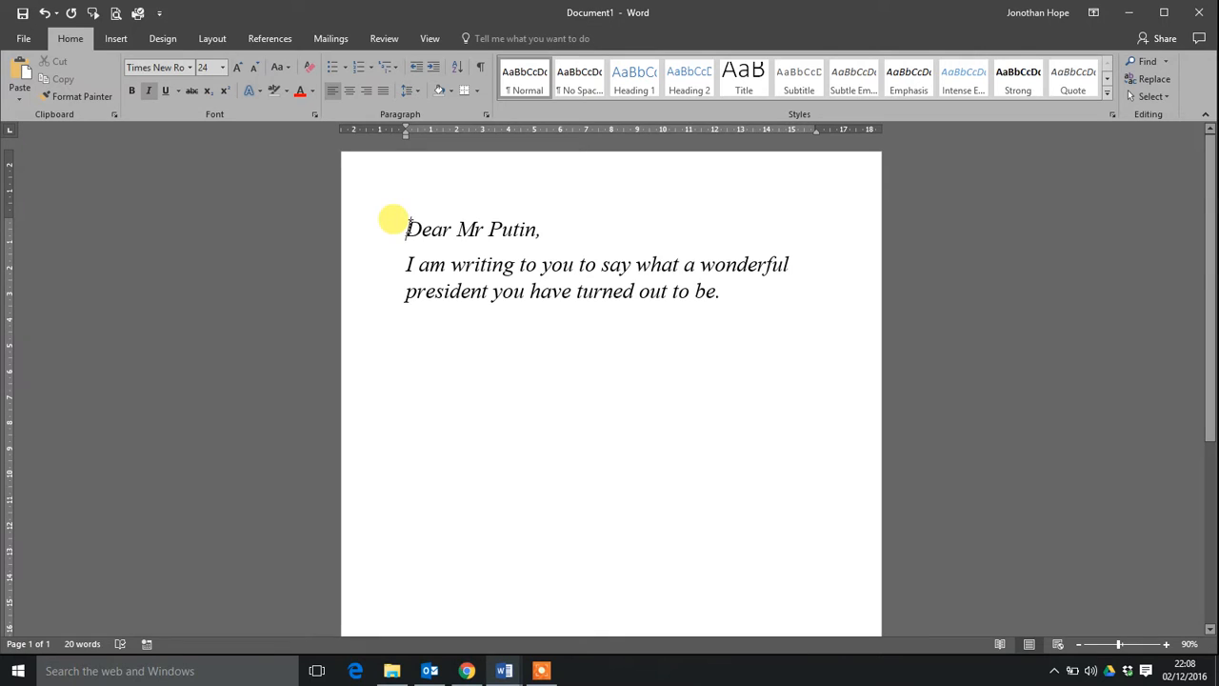
Delete "turned out to be" from the letter's sentence so that it ends with "president you have.".
left_click_drag(400, 225, 578, 291)
left_click(714, 293)
key("BackSpace")
key("BackSpace")
type(".")
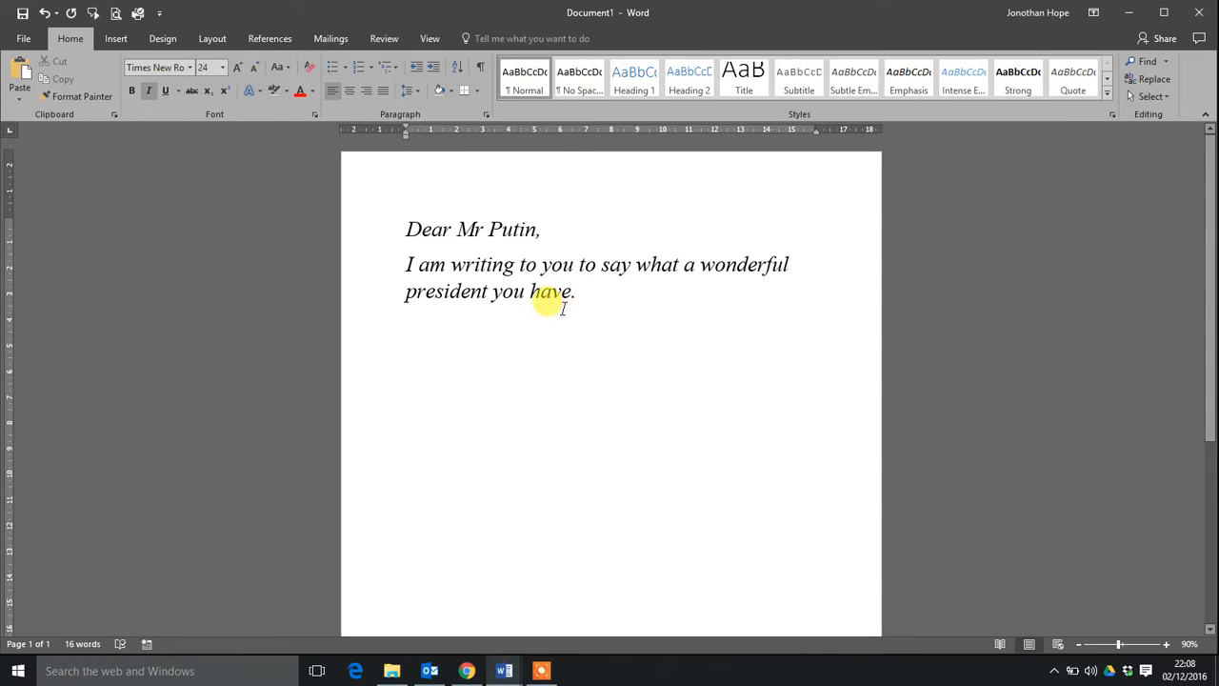
Undo the deletion of "turned out to be" and the clearing of the letter's yellow highlighting.
left_click(45, 13)
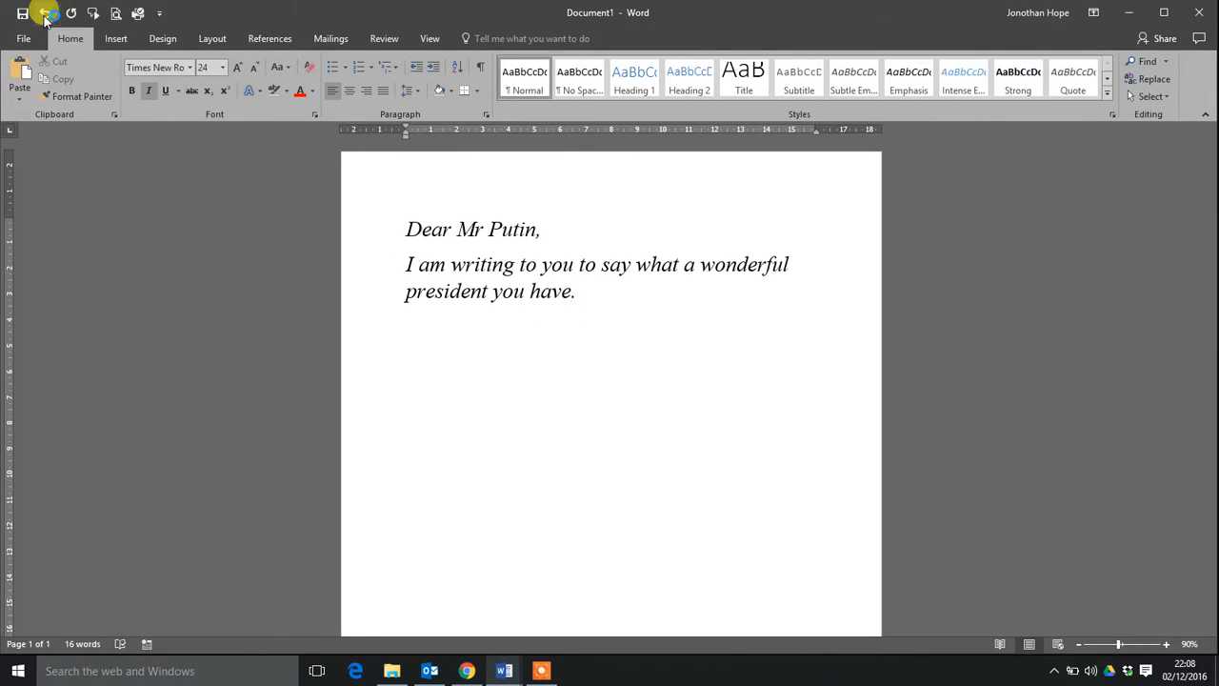
left_click(45, 15)
left_click(44, 14)
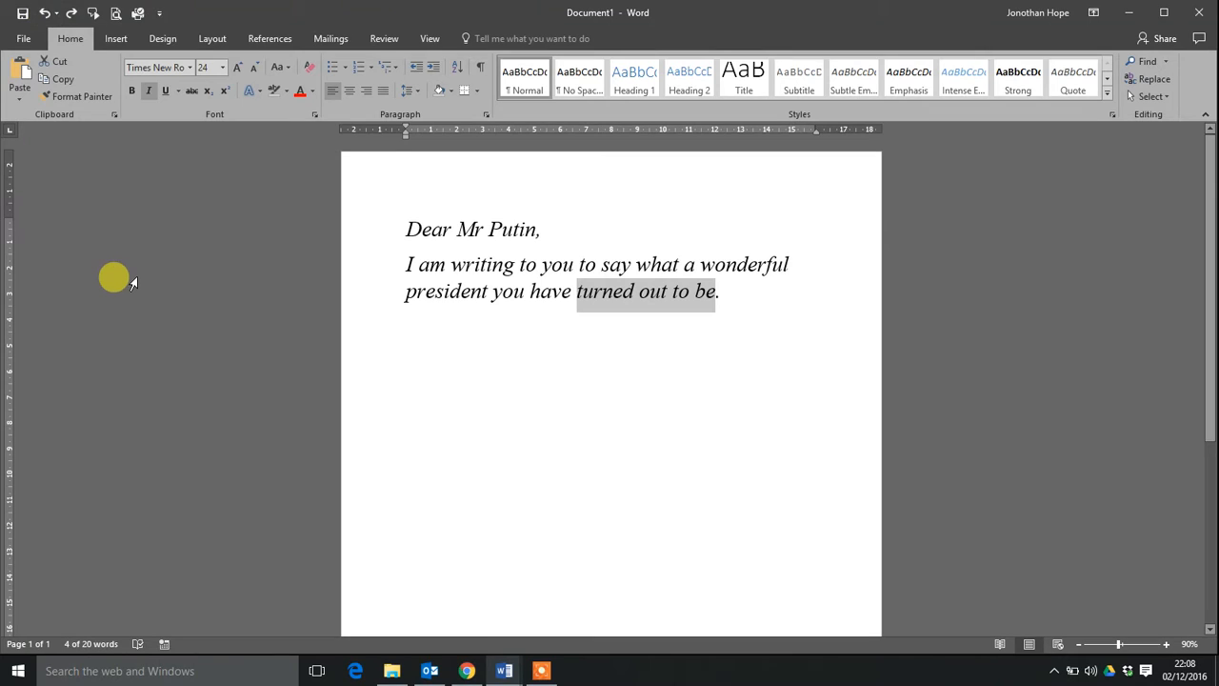
left_click(43, 14)
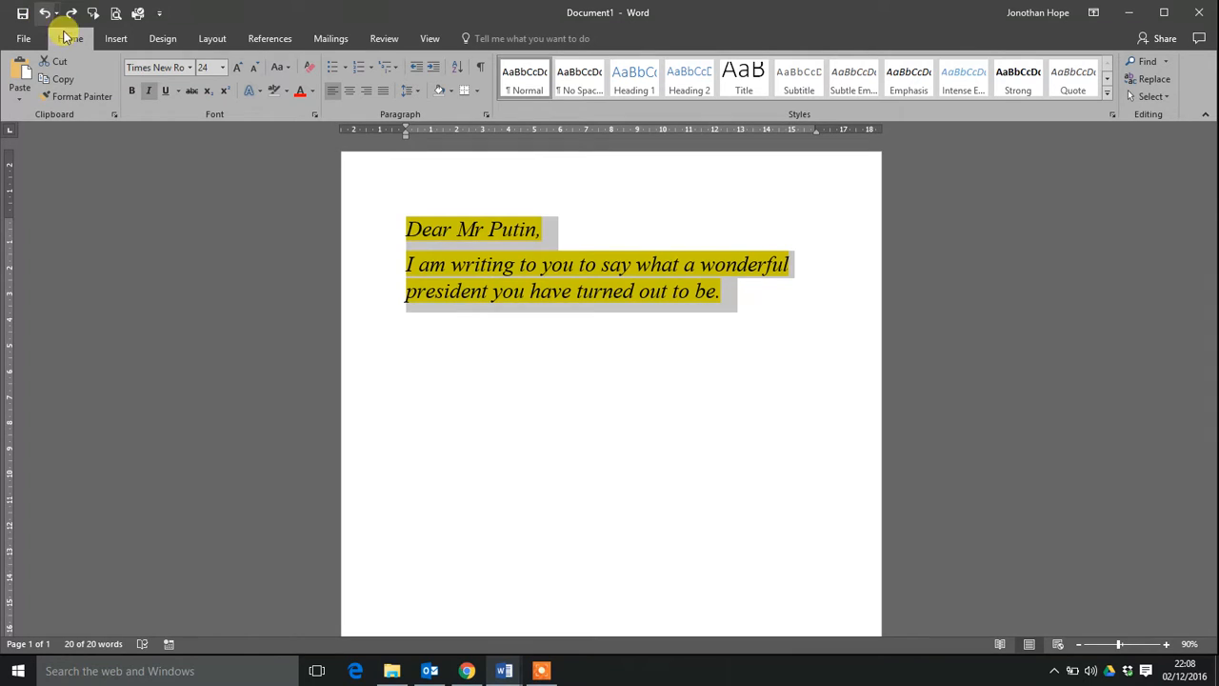
left_click(448, 301)
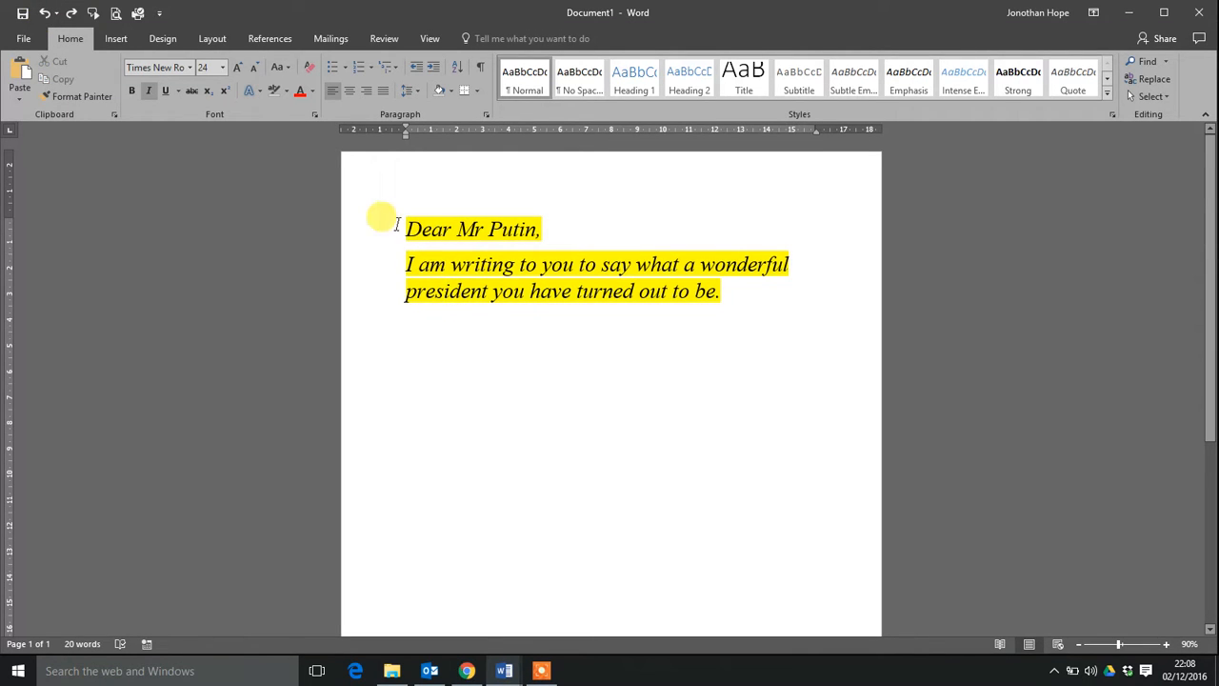
Try to copy the whole highlighted letter text.
left_click_drag(406, 228, 756, 346)
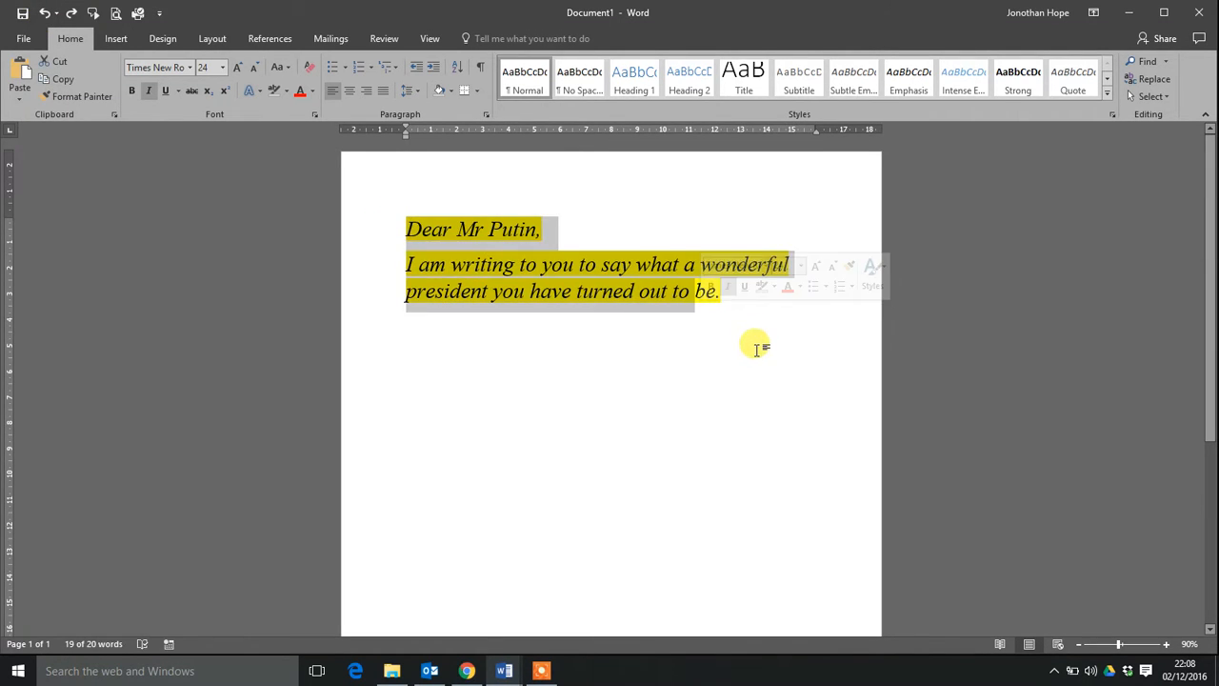
left_click(721, 297)
left_click_drag(712, 292, 390, 213)
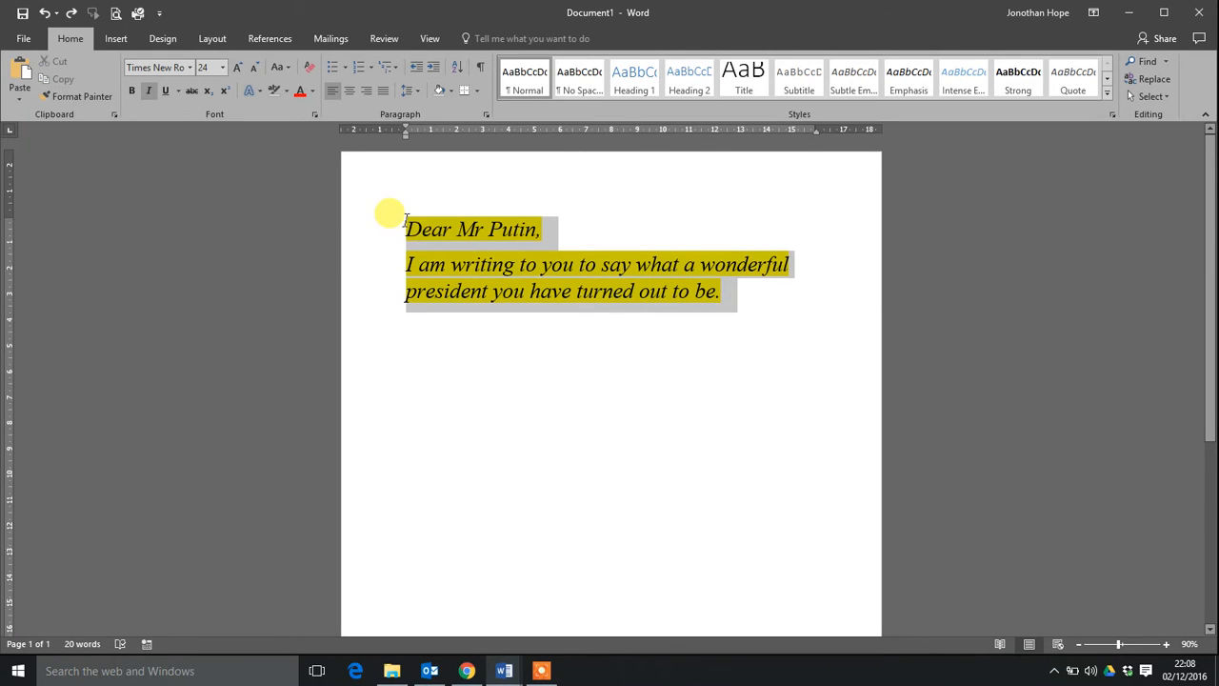
right_click(422, 234)
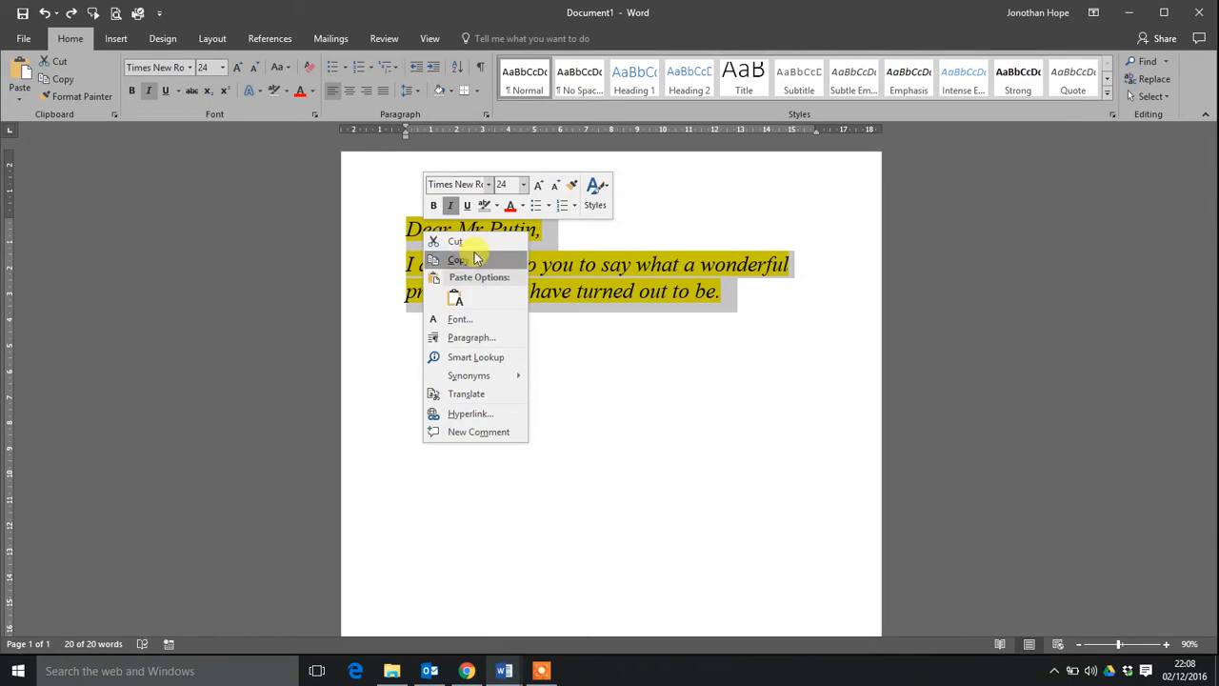
left_click(455, 259)
Remove the yellow highlighting from the whole letter text.
left_click(731, 298)
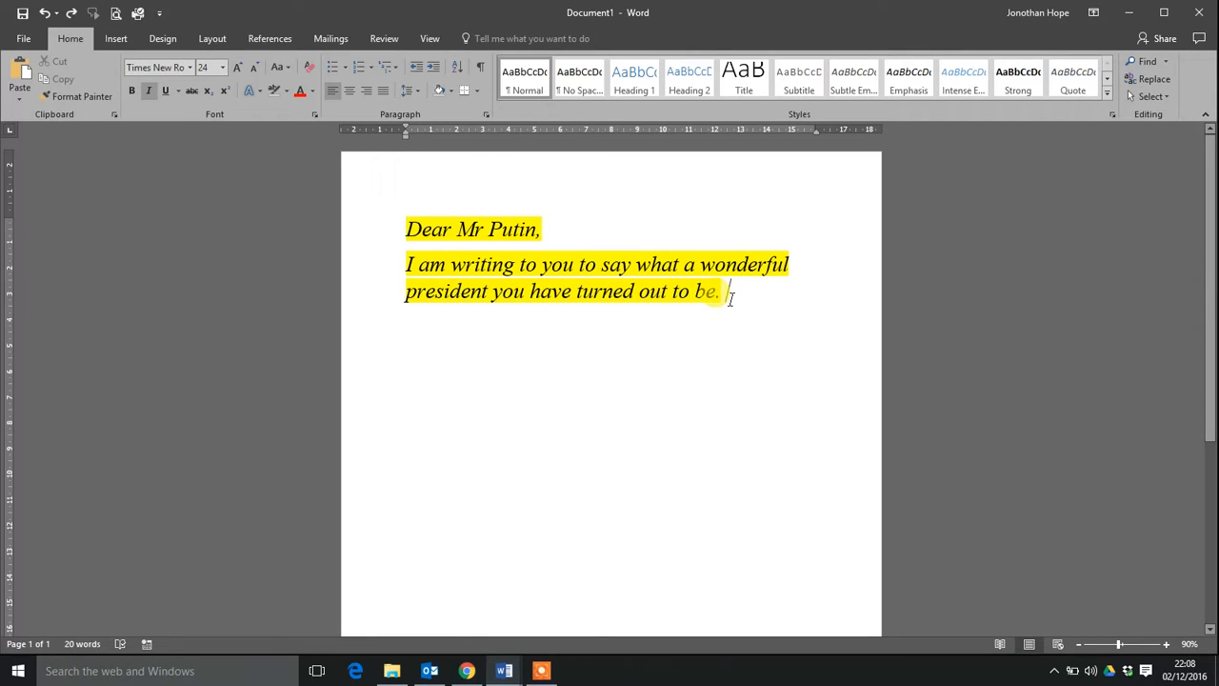
key("ctrl+a")
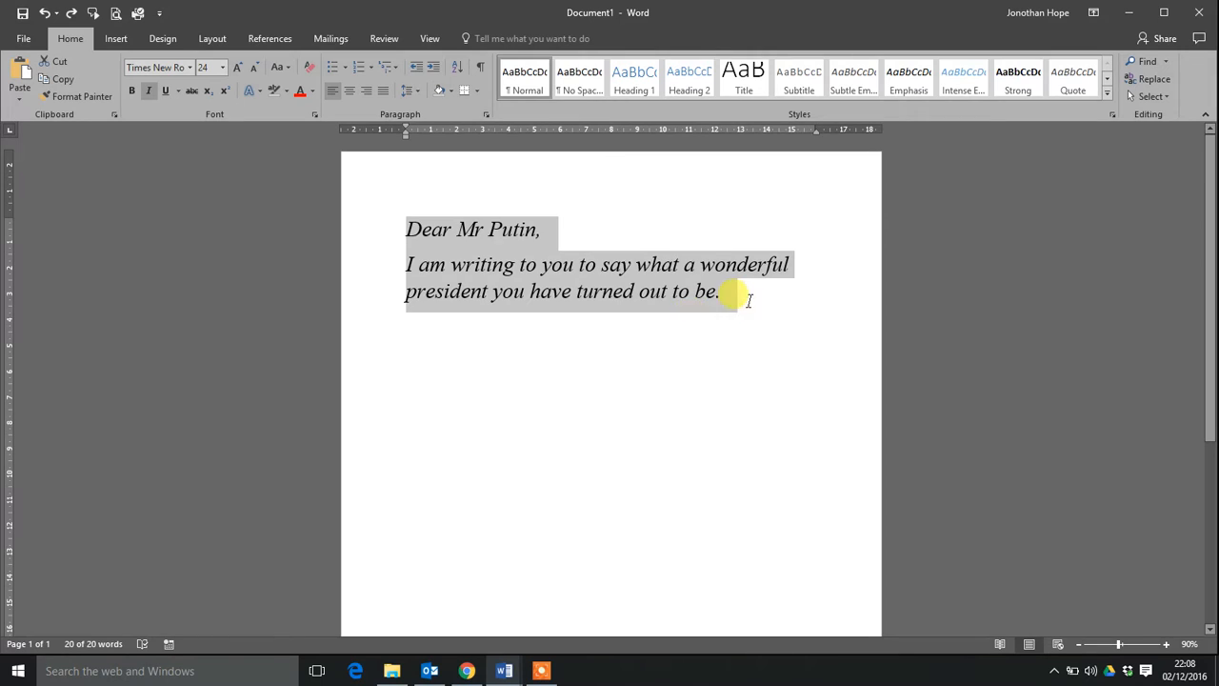
left_click(728, 296)
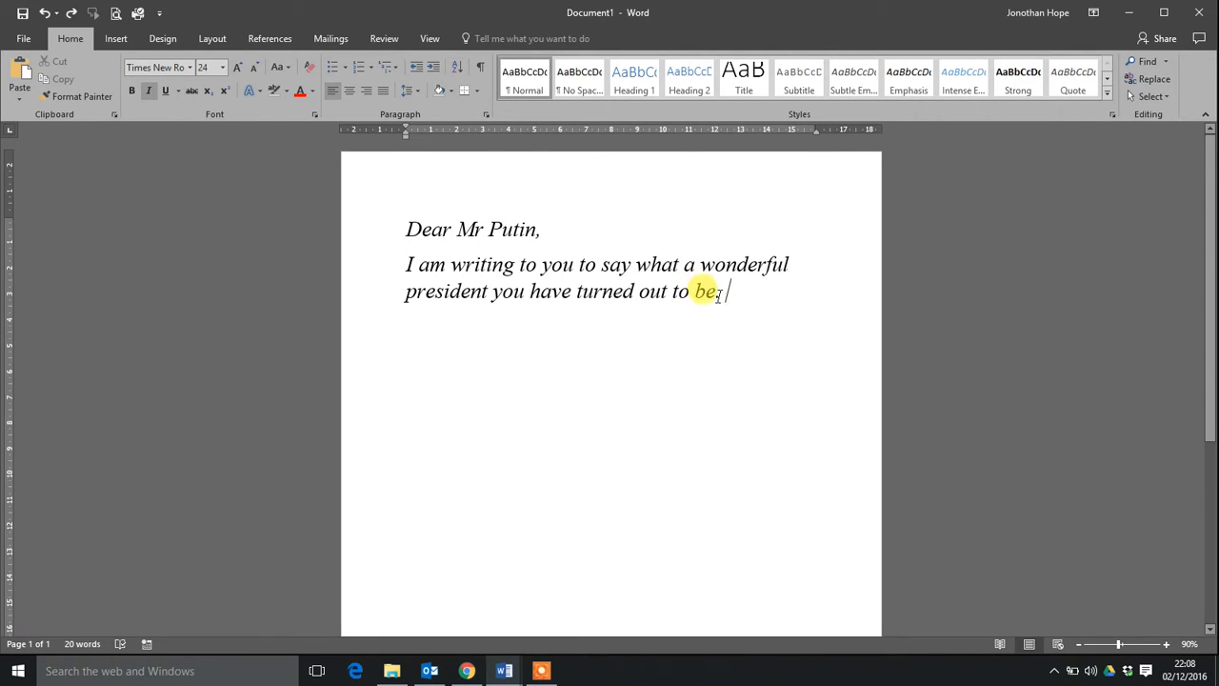
Copy the whole letter text, from the greeting to the end of the sentence.
left_click_drag(717, 287, 406, 241)
left_click(457, 330)
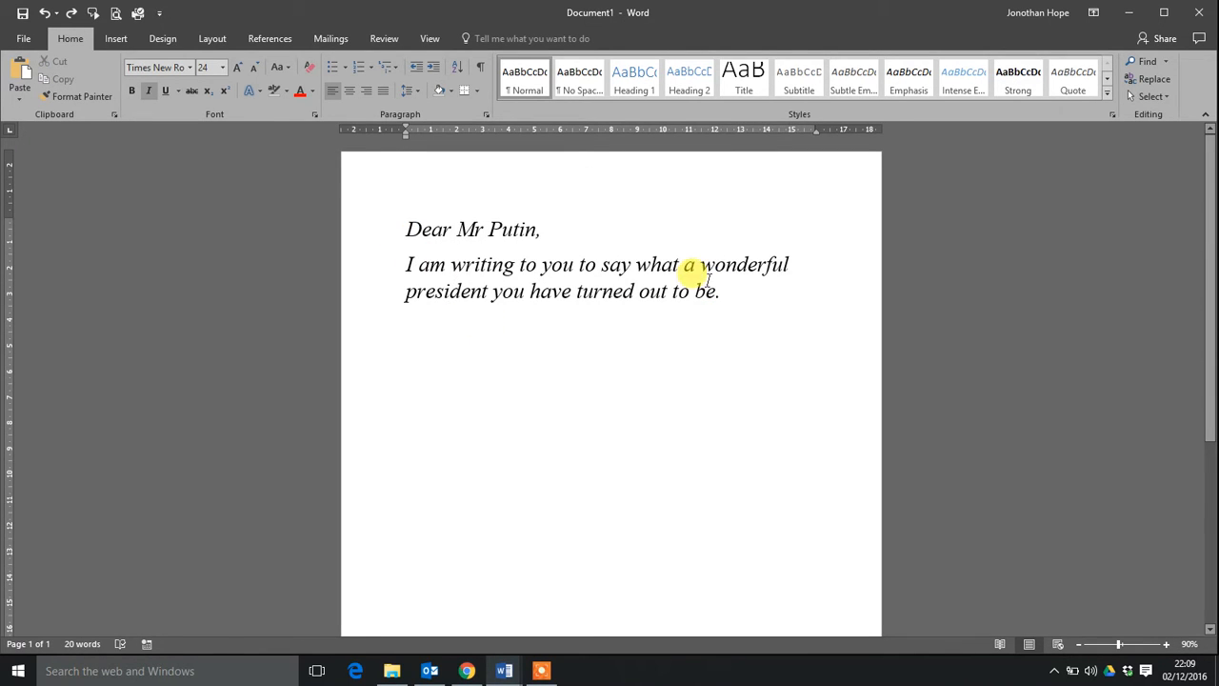
left_click_drag(738, 293, 396, 232)
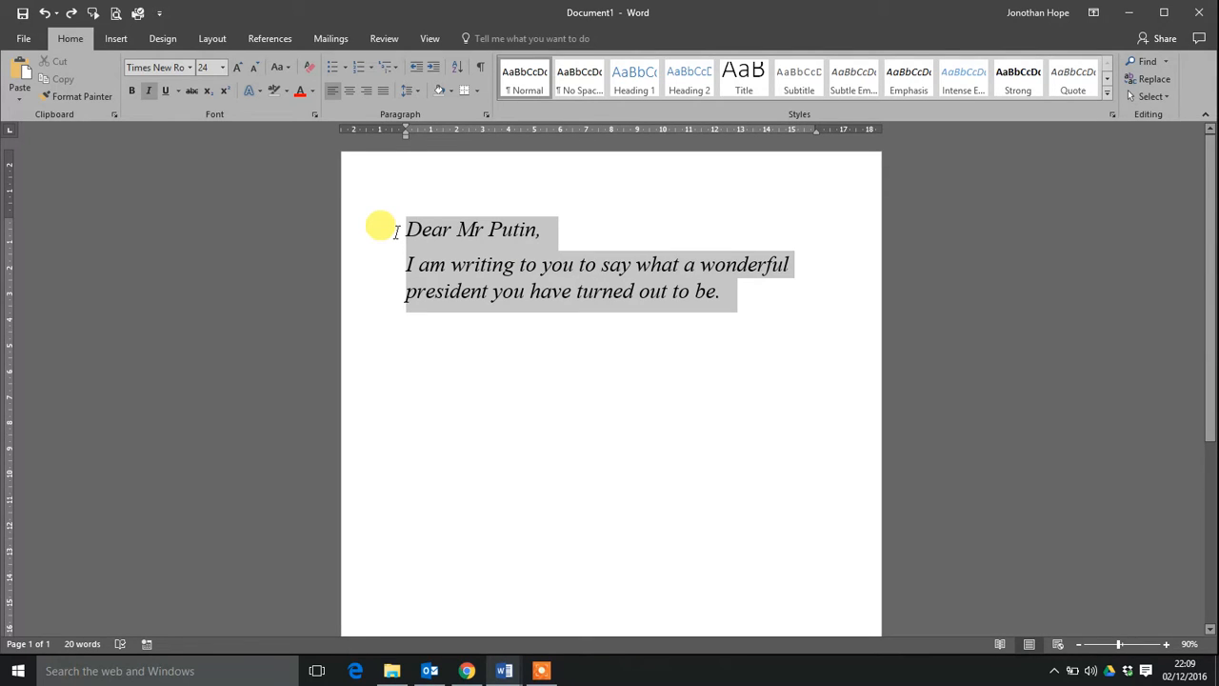
left_click_drag(395, 233, 391, 237)
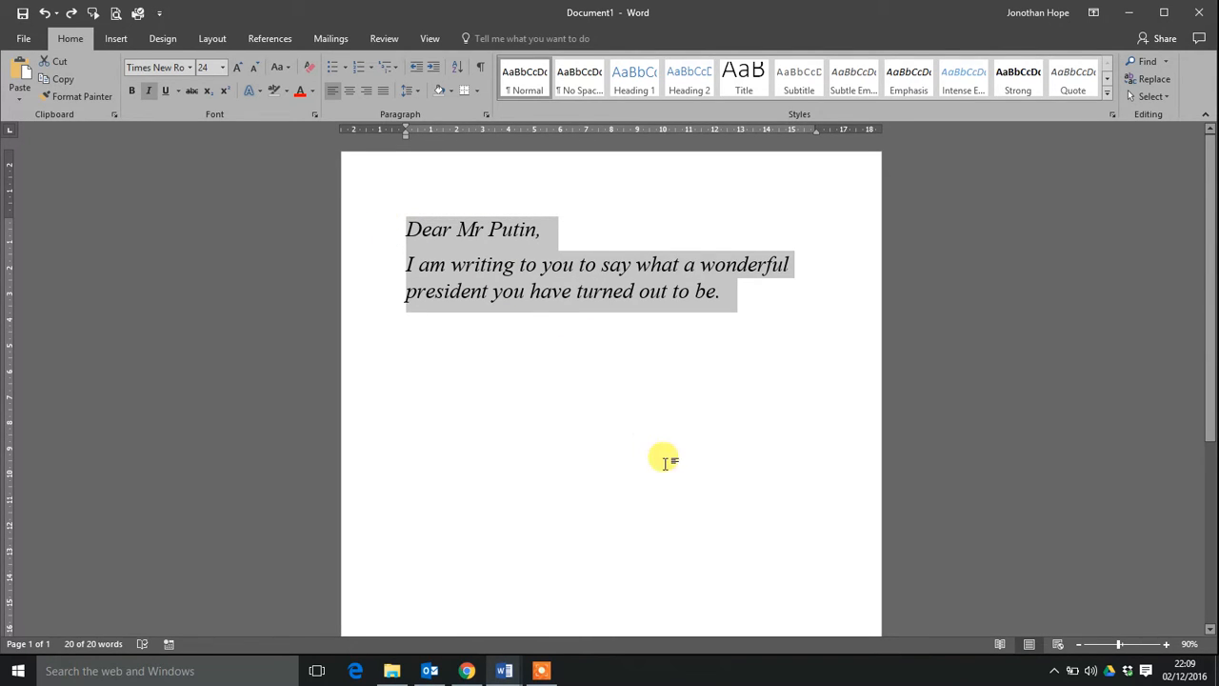
right_click(499, 274)
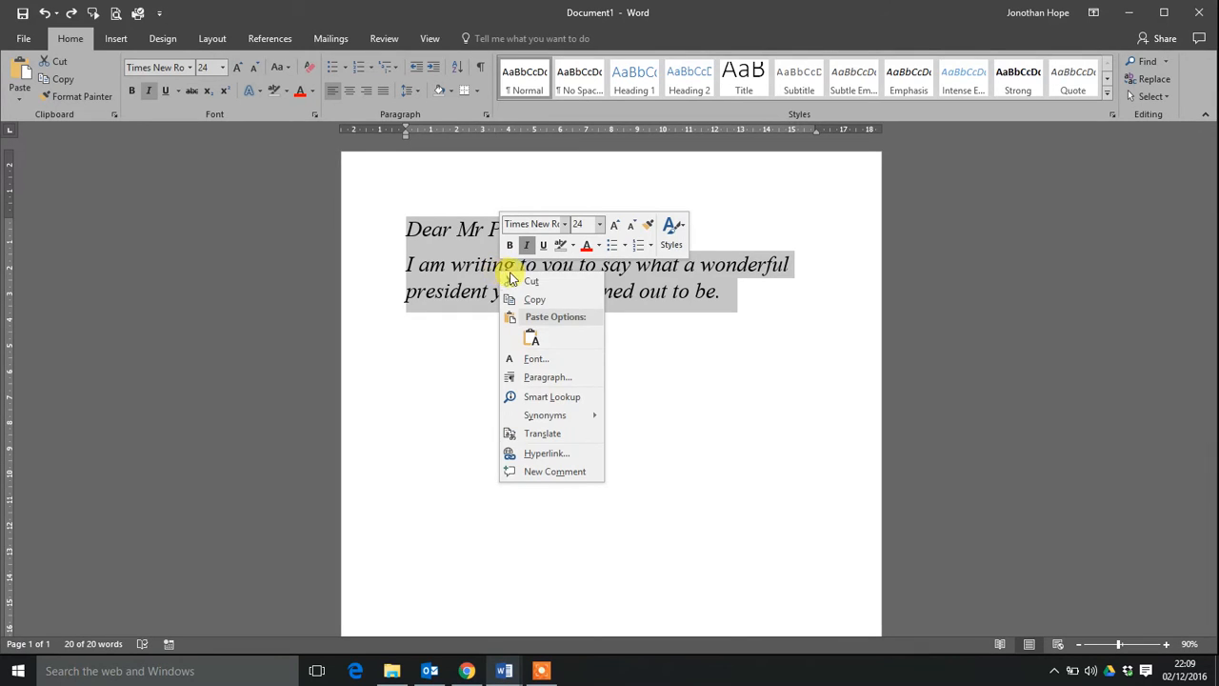
left_click(529, 303)
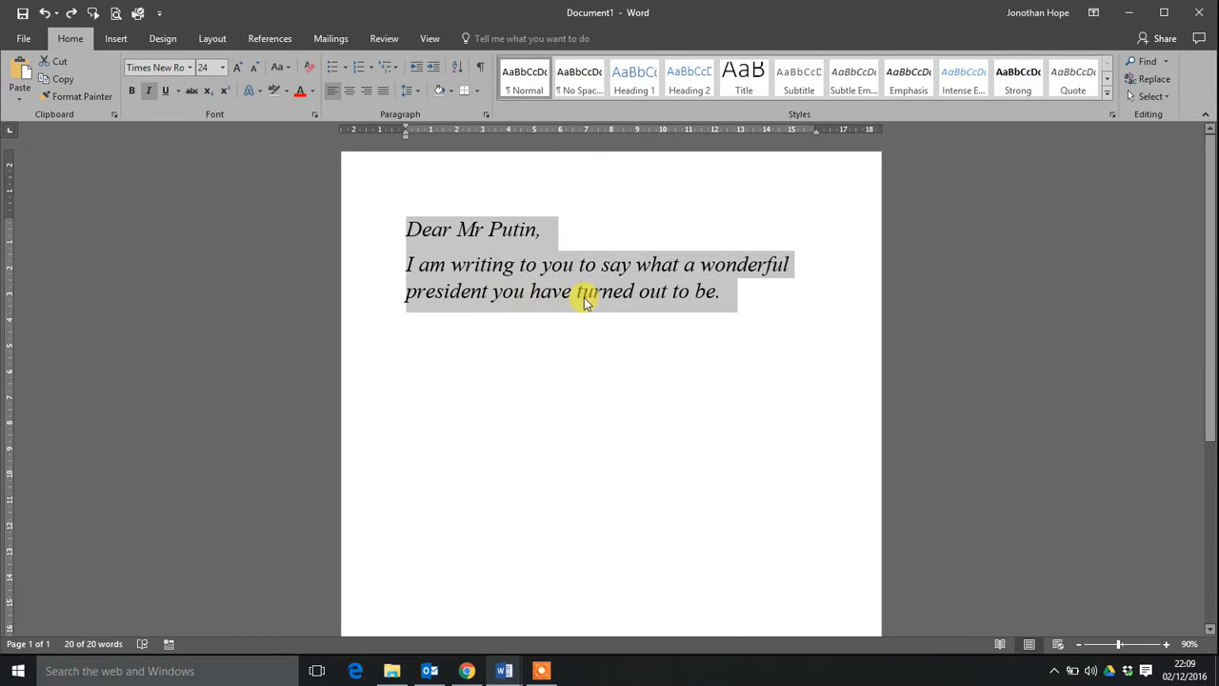
Paste the copied letter below the original with its source formatting, leaving a blank line between them.
left_click(735, 292)
key("Return")
key("Return")
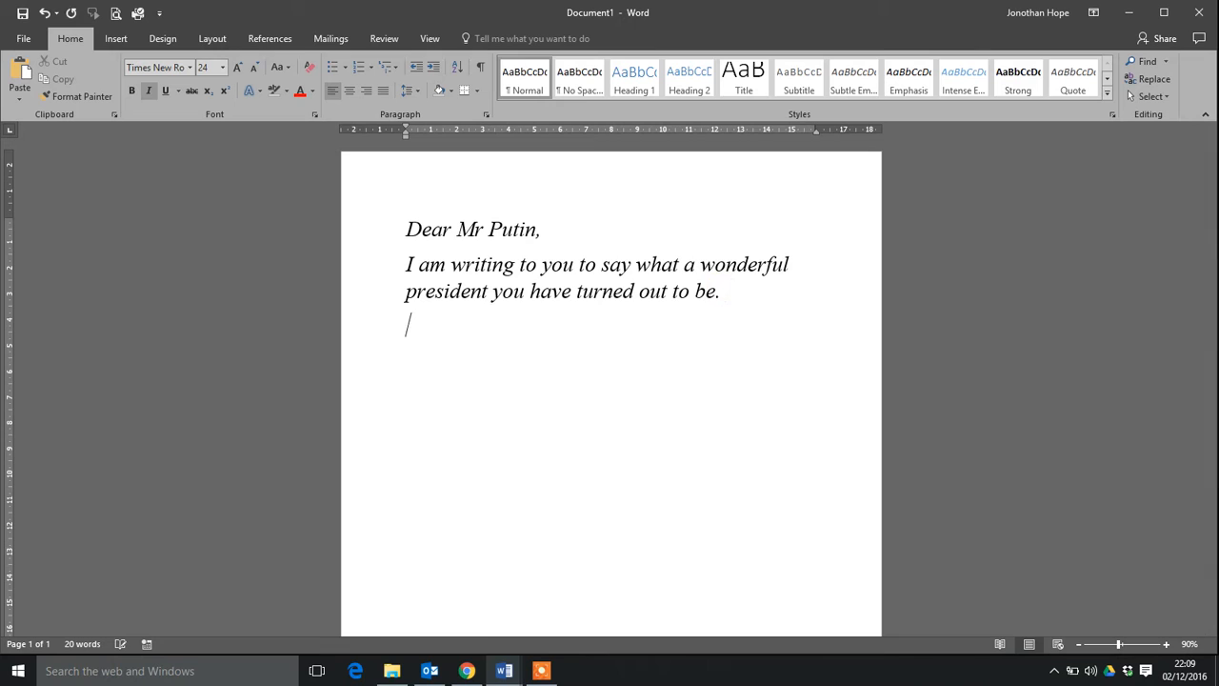
right_click(421, 358)
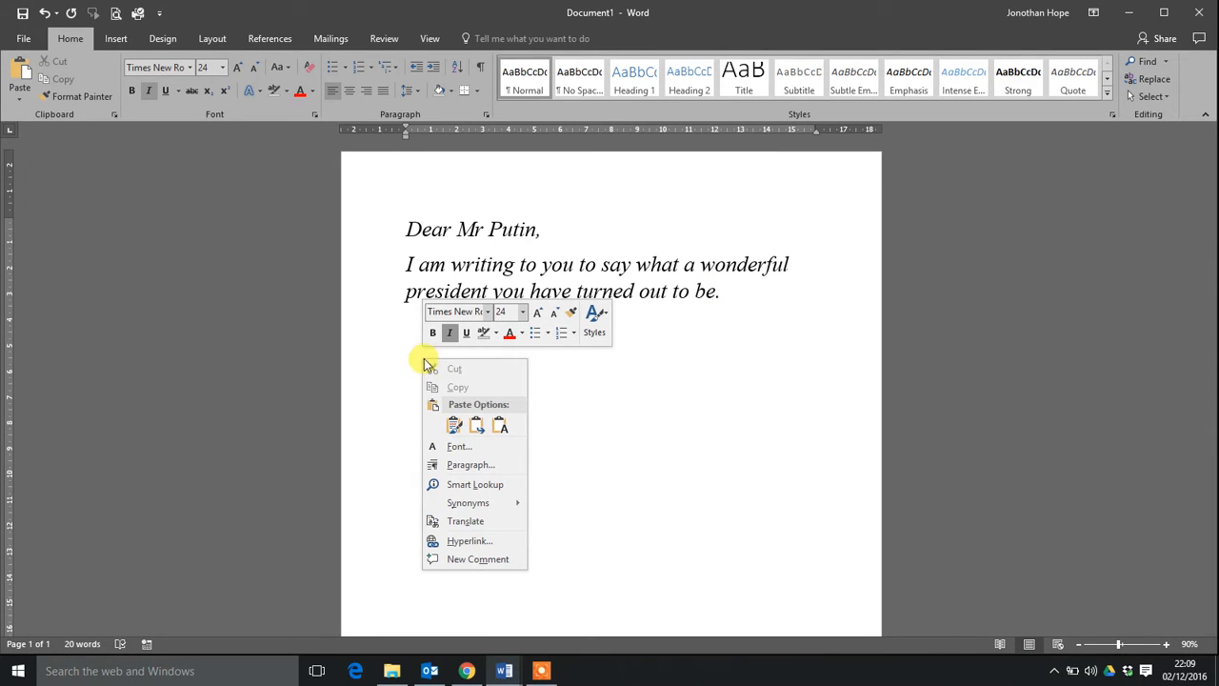
left_click(449, 427)
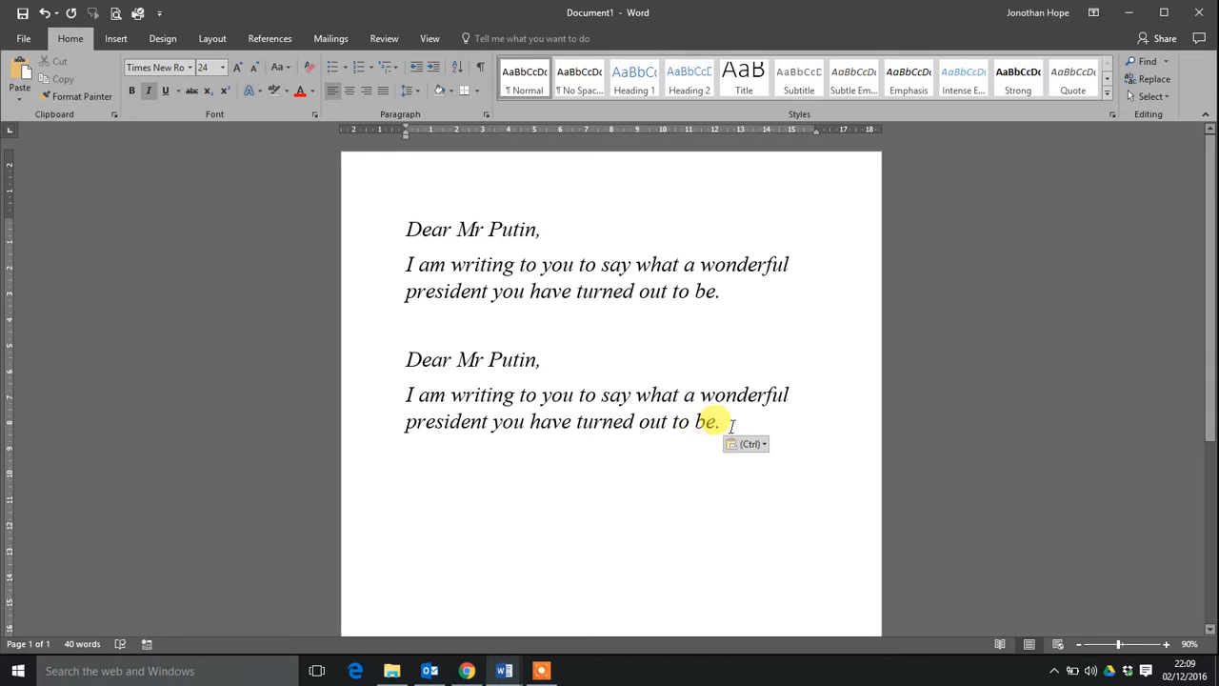
Copy both letters together and paste them below the second one to make four letters.
key("Return")
key("Return")
key("Return")
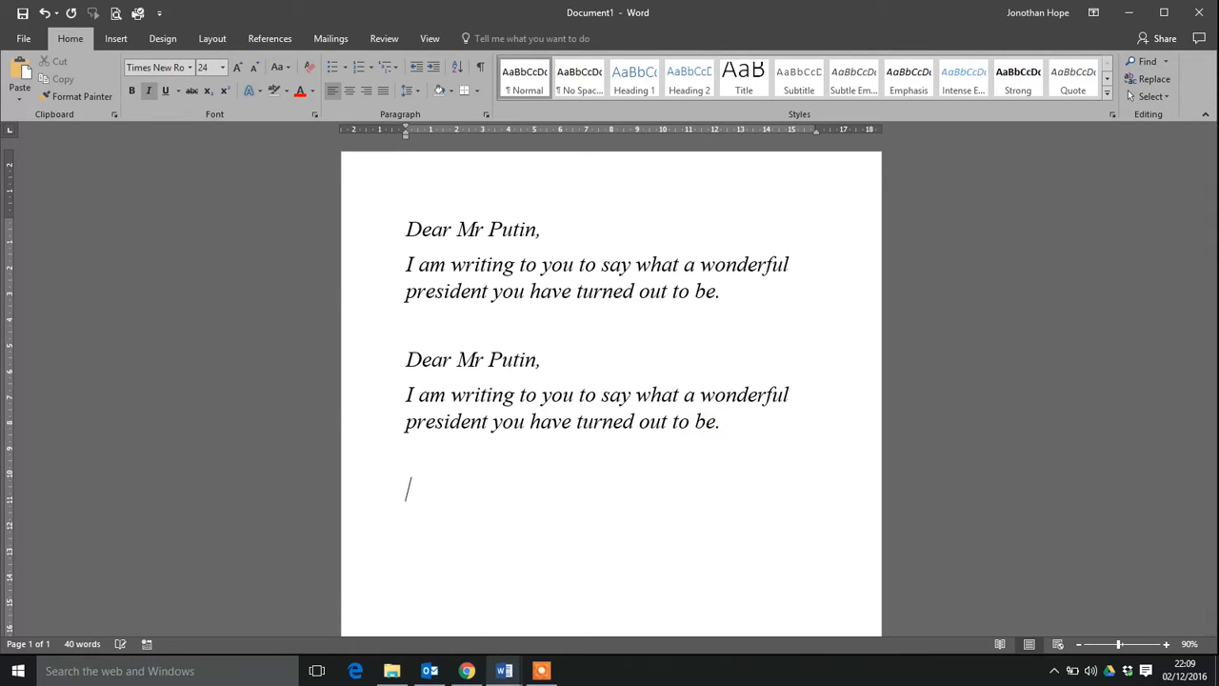
left_click_drag(726, 421, 394, 224)
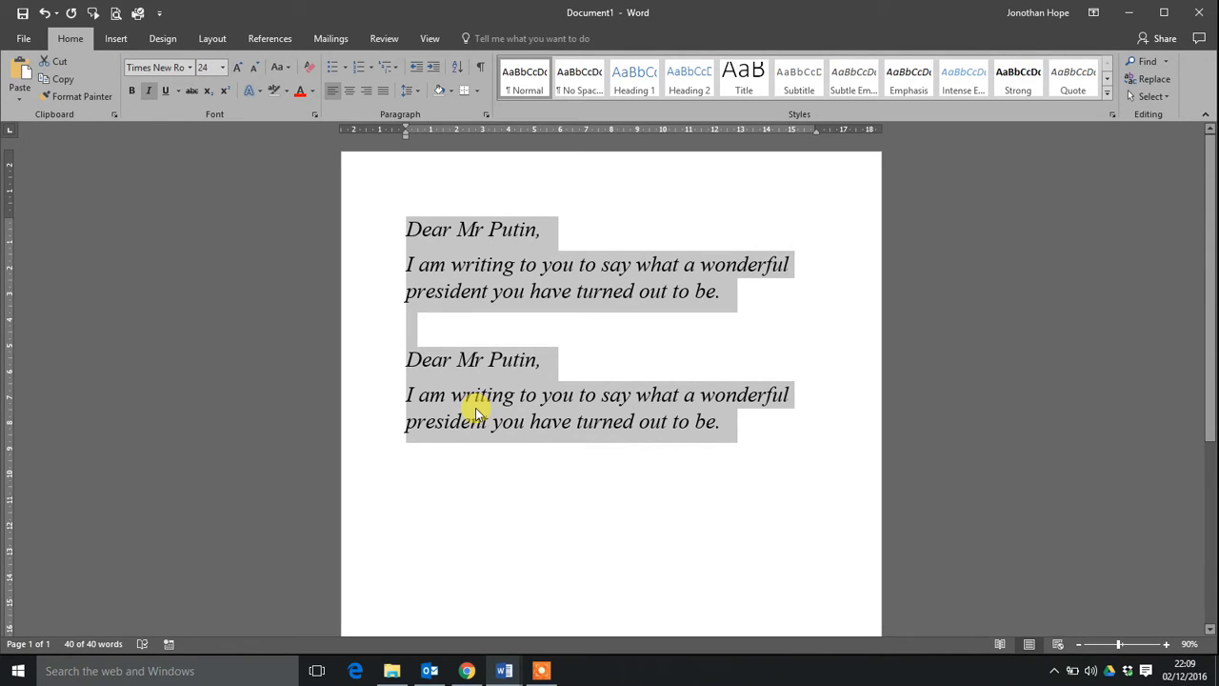
left_click(756, 428)
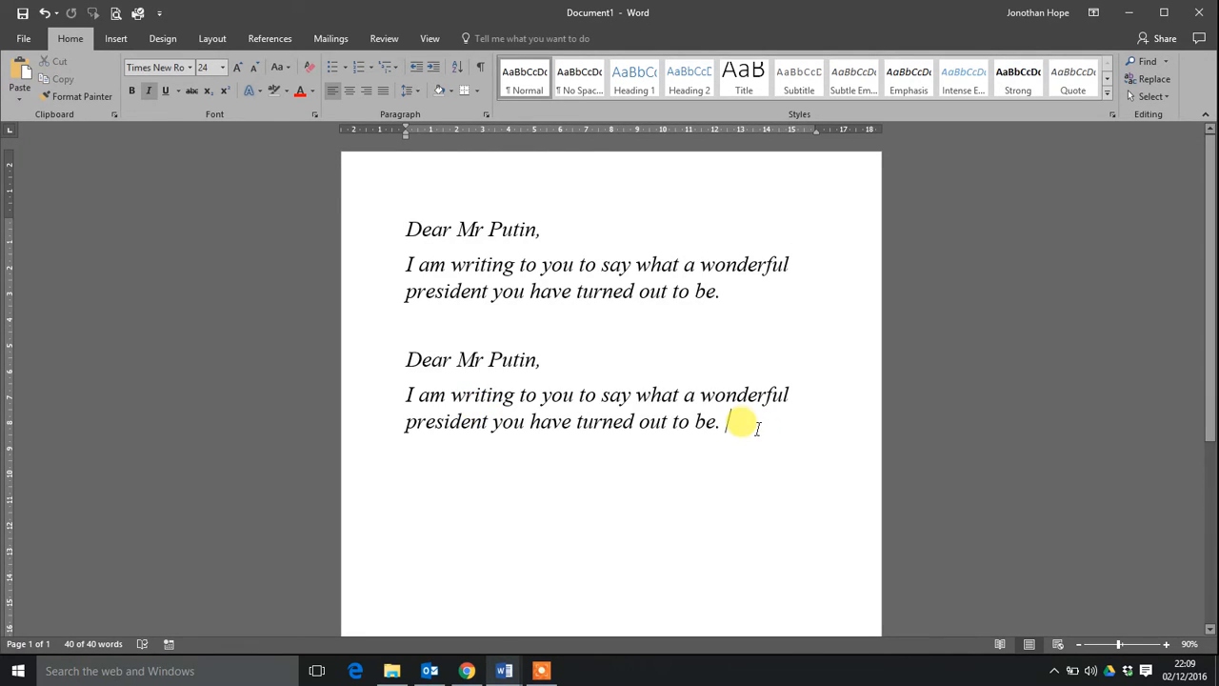
key("Return")
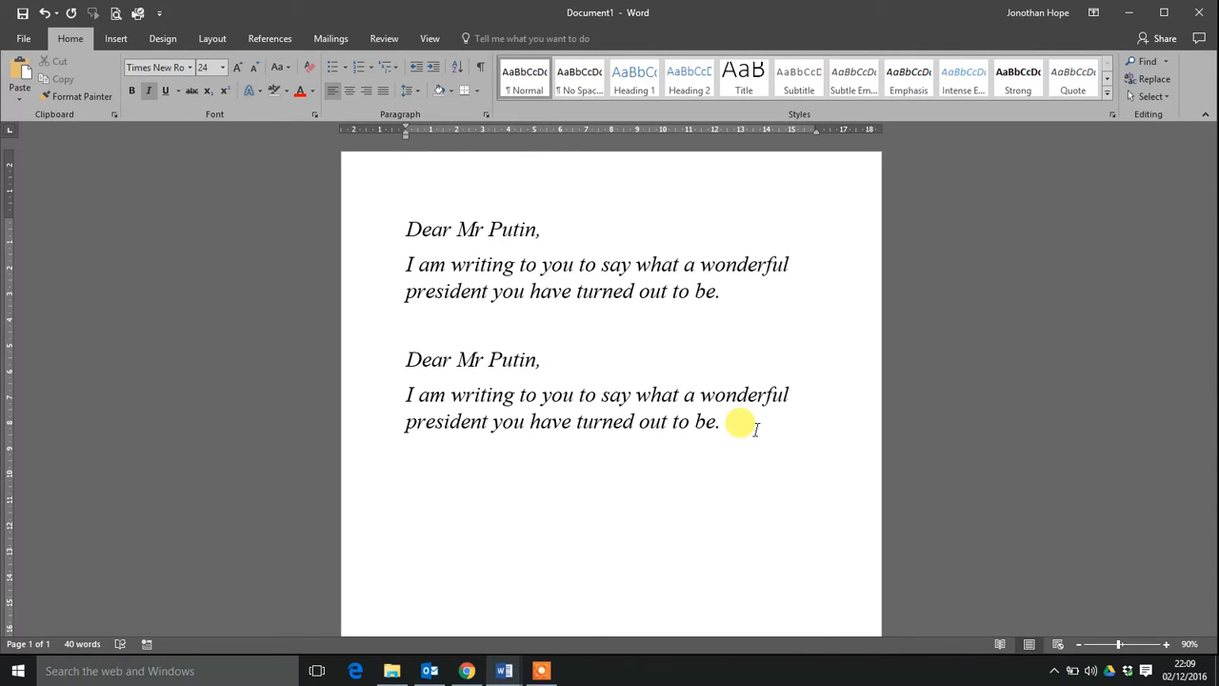
key("ctrl+v")
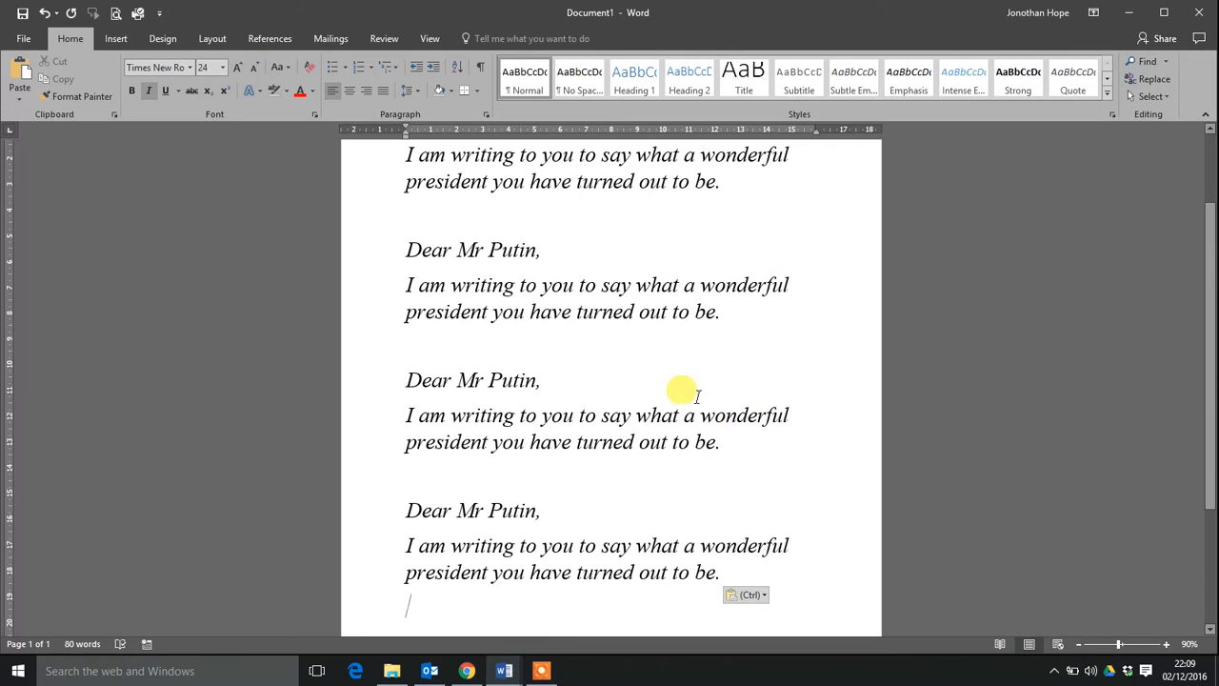
scroll(600, 524, "up", 3)
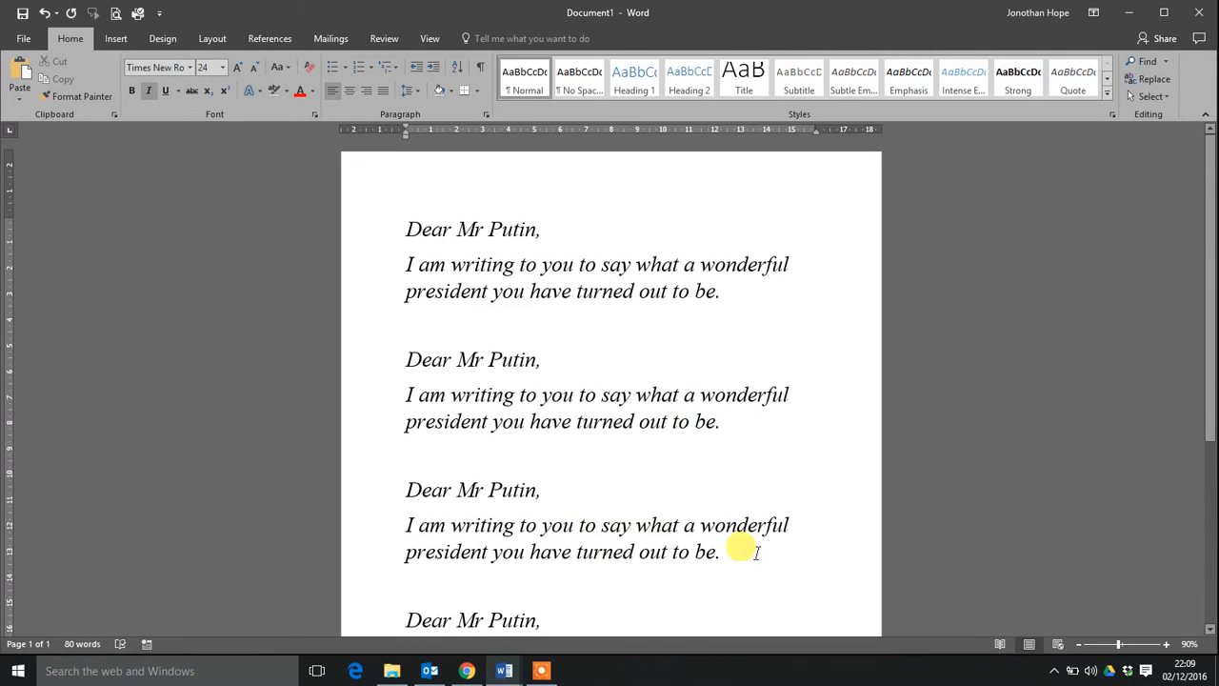
Save the document to the Desktop as a Word document named "Letter to Mr Putin".
left_click(23, 44)
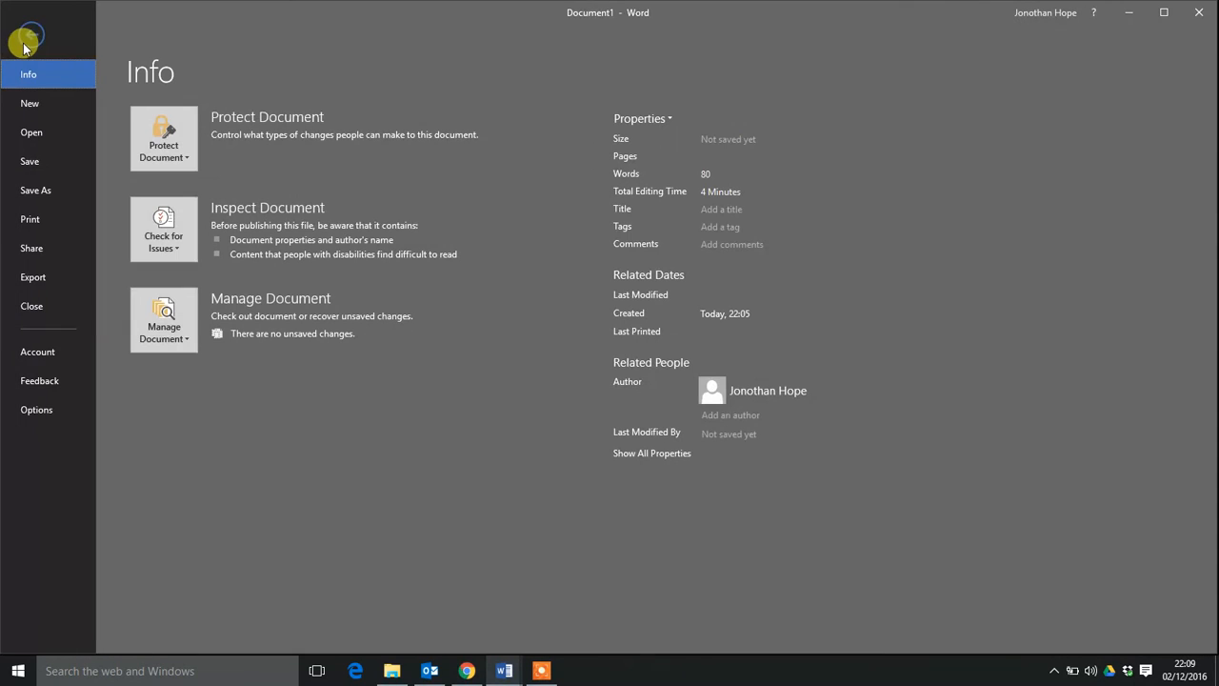
left_click(53, 162)
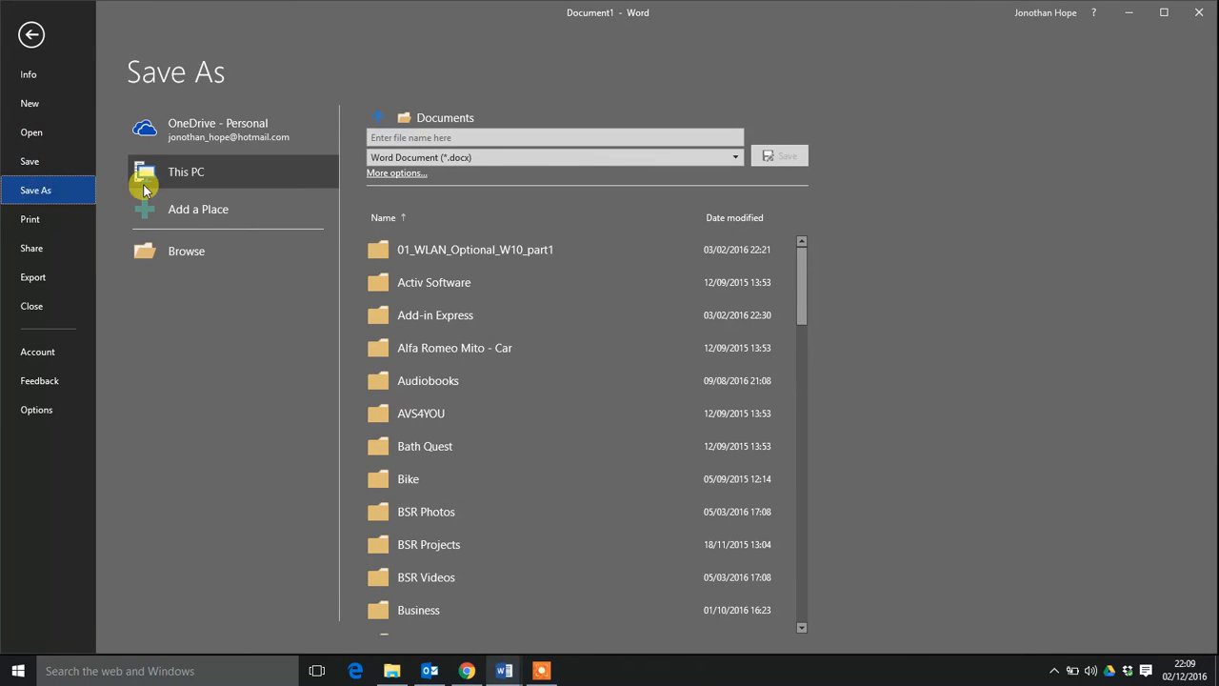
left_click(392, 173)
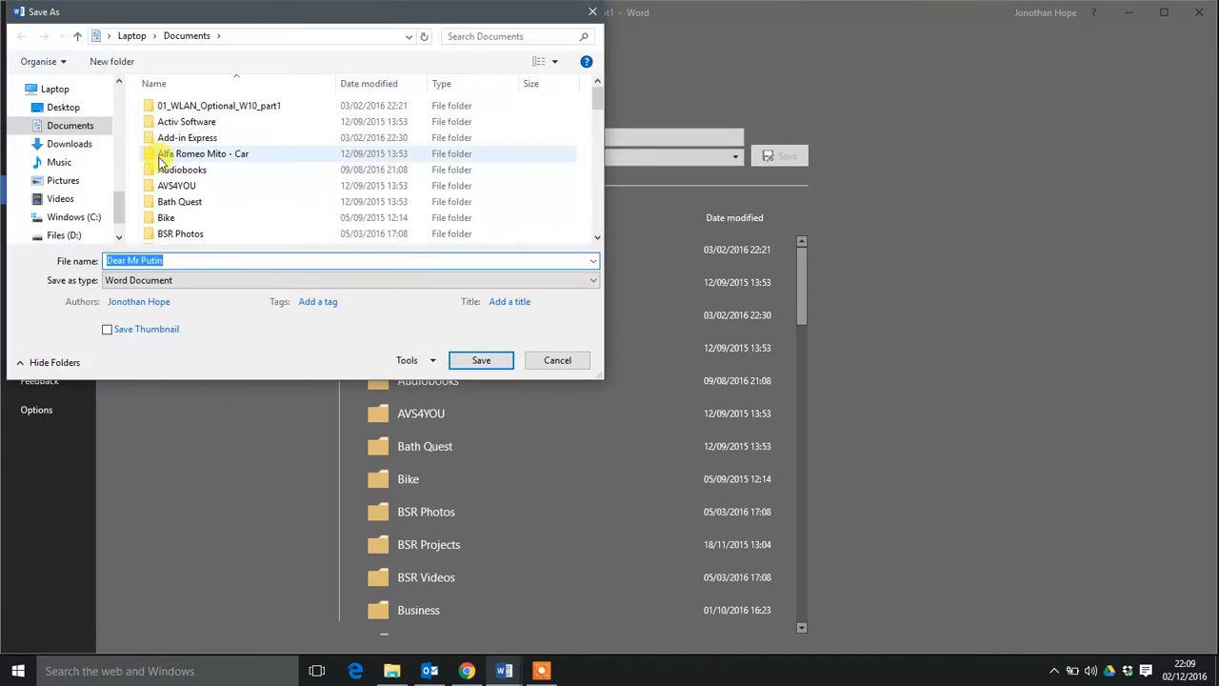
scroll(113, 132, "up", 4)
scroll(110, 128, "up", 3)
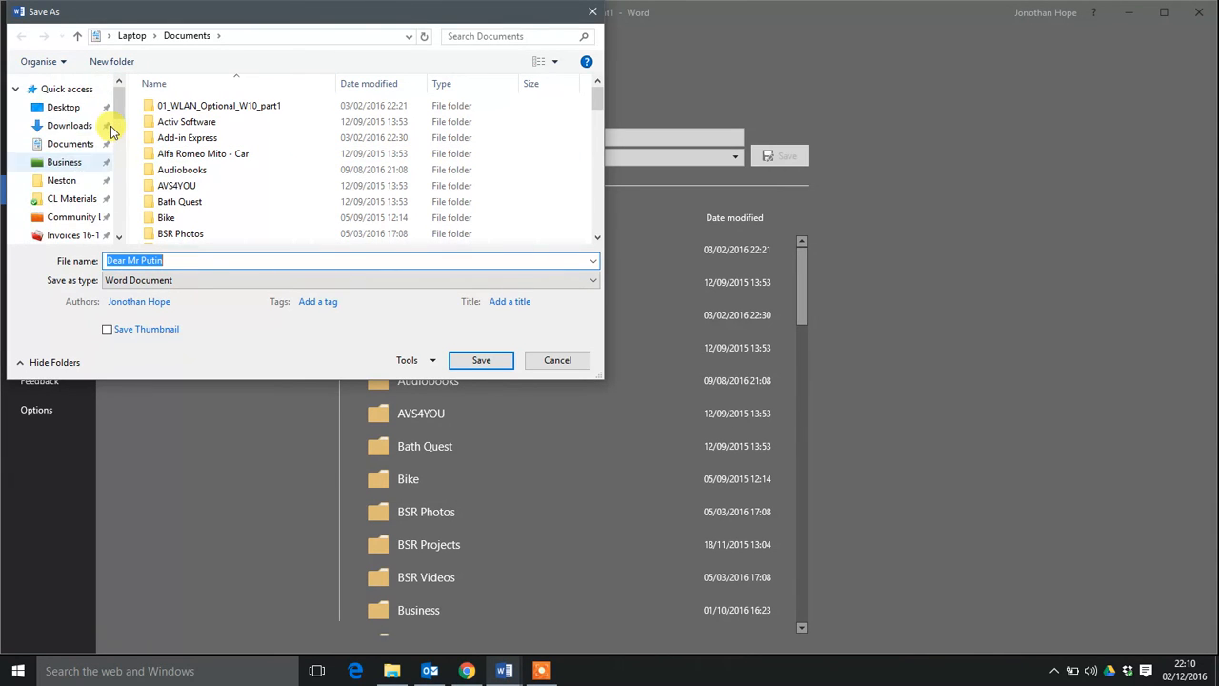
left_click(62, 108)
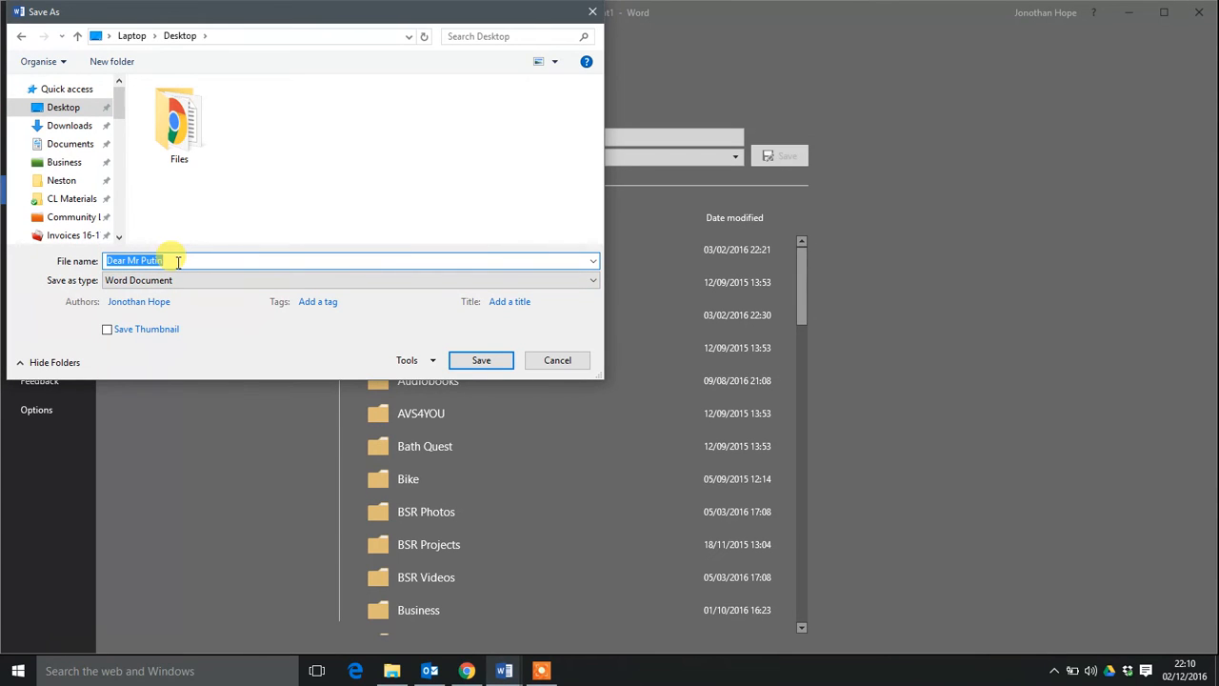
type("Letter to")
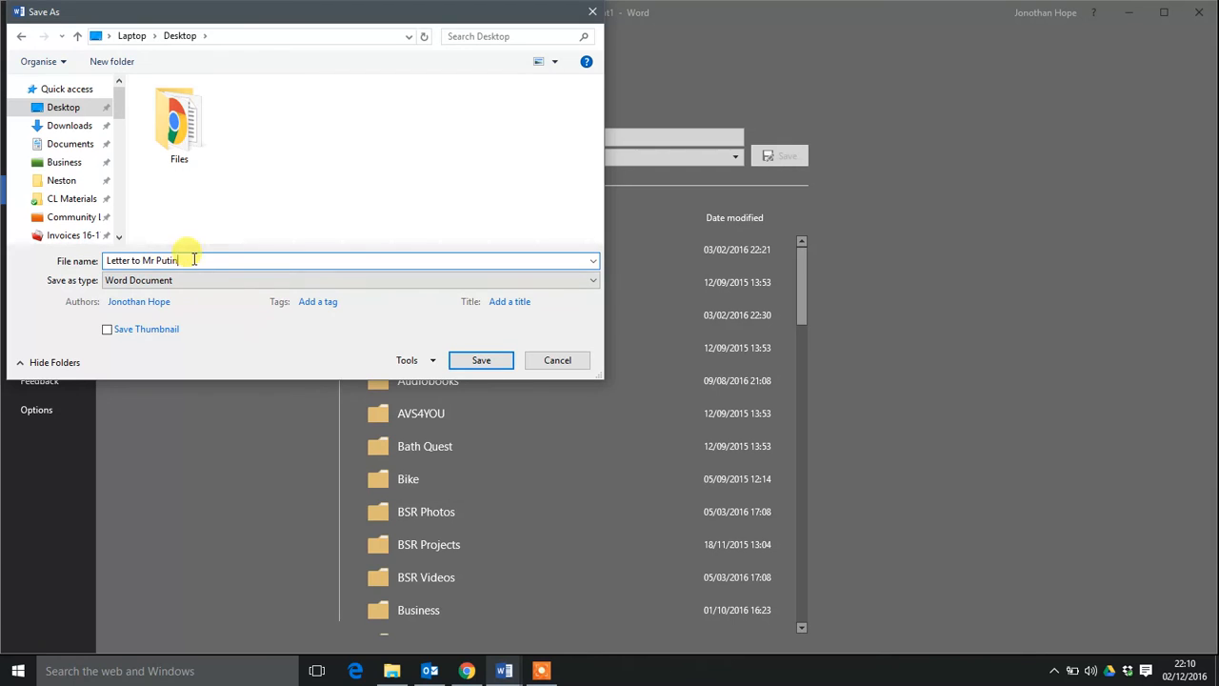
left_click(471, 361)
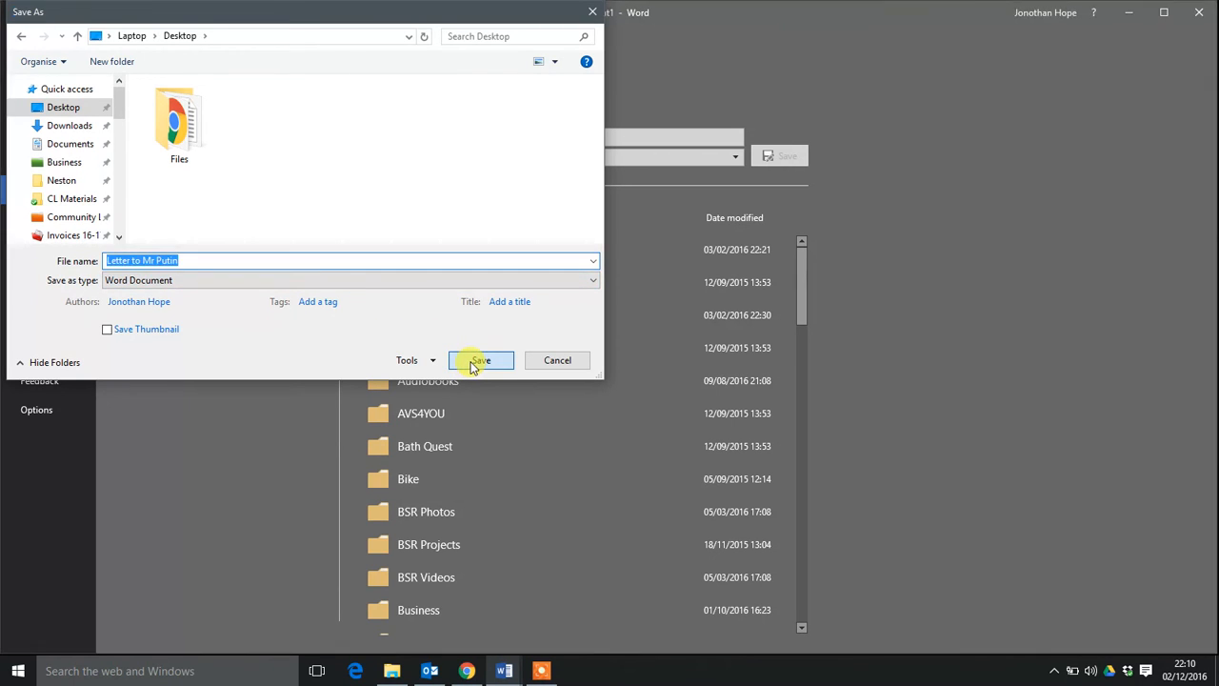
Close the document and move the "Letter to Mr Putin" file to an empty area of the desktop.
left_click(1202, 16)
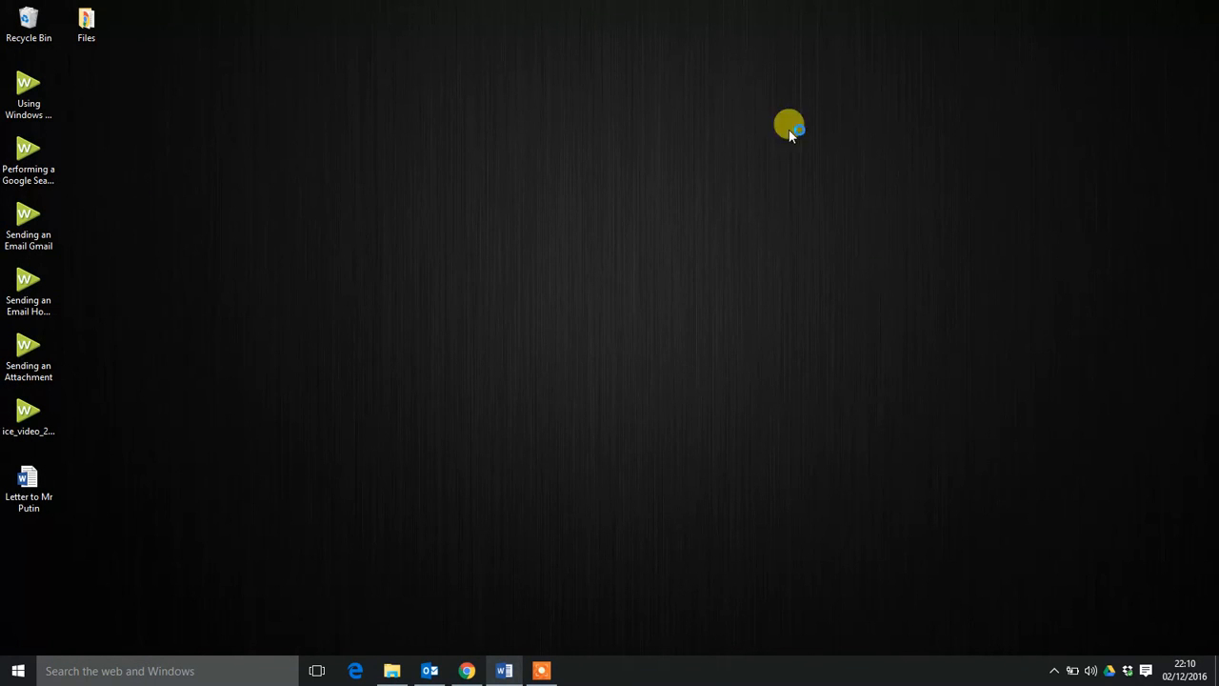
left_click_drag(19, 516, 440, 229)
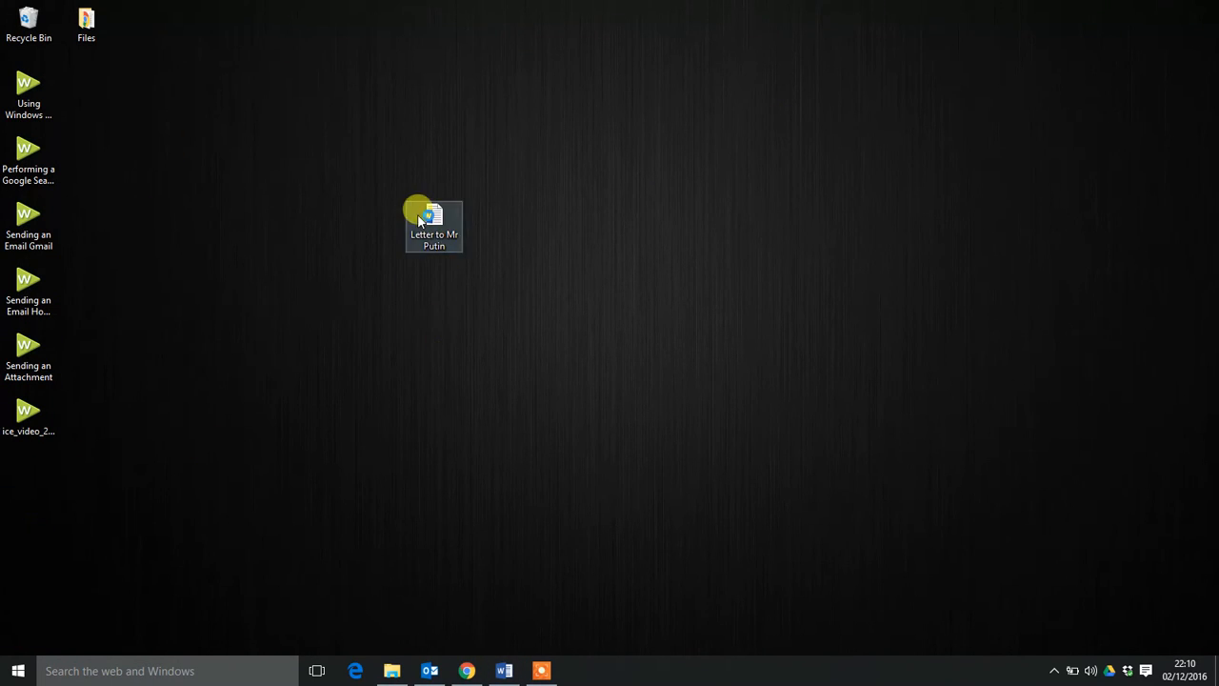
left_click(424, 220)
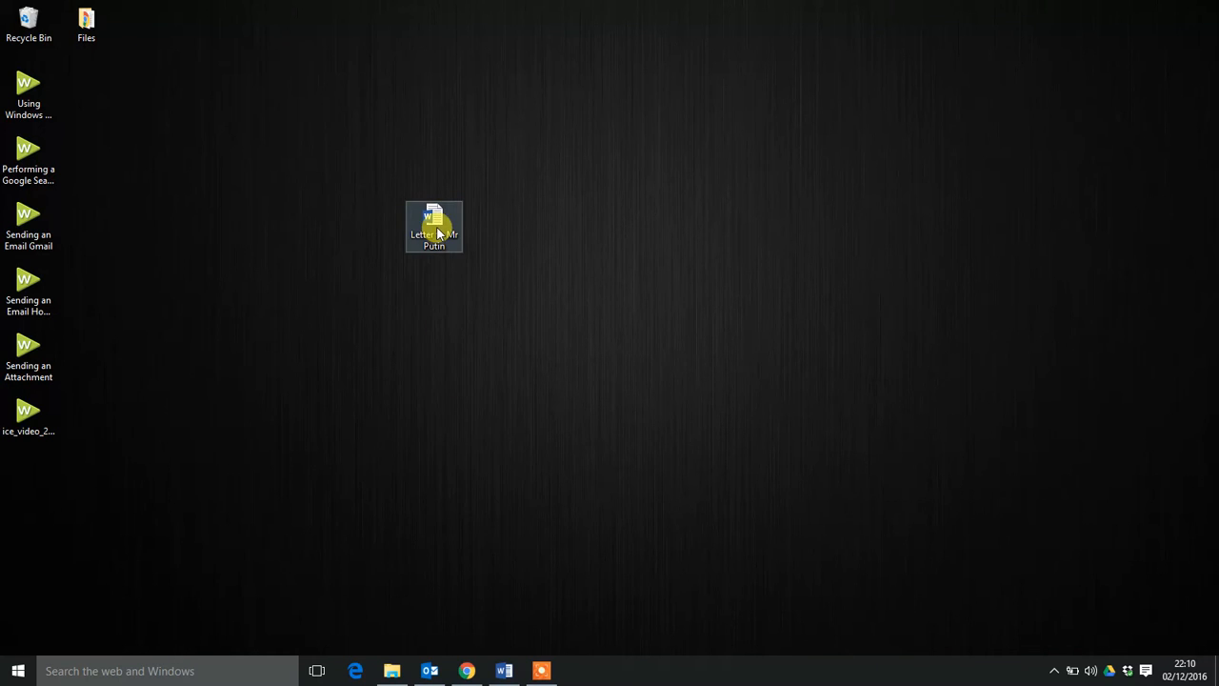
Reopen "Letter to Mr Putin" from the desktop and look through the saved letters.
double_click(437, 234)
scroll(571, 399, "down", 5)
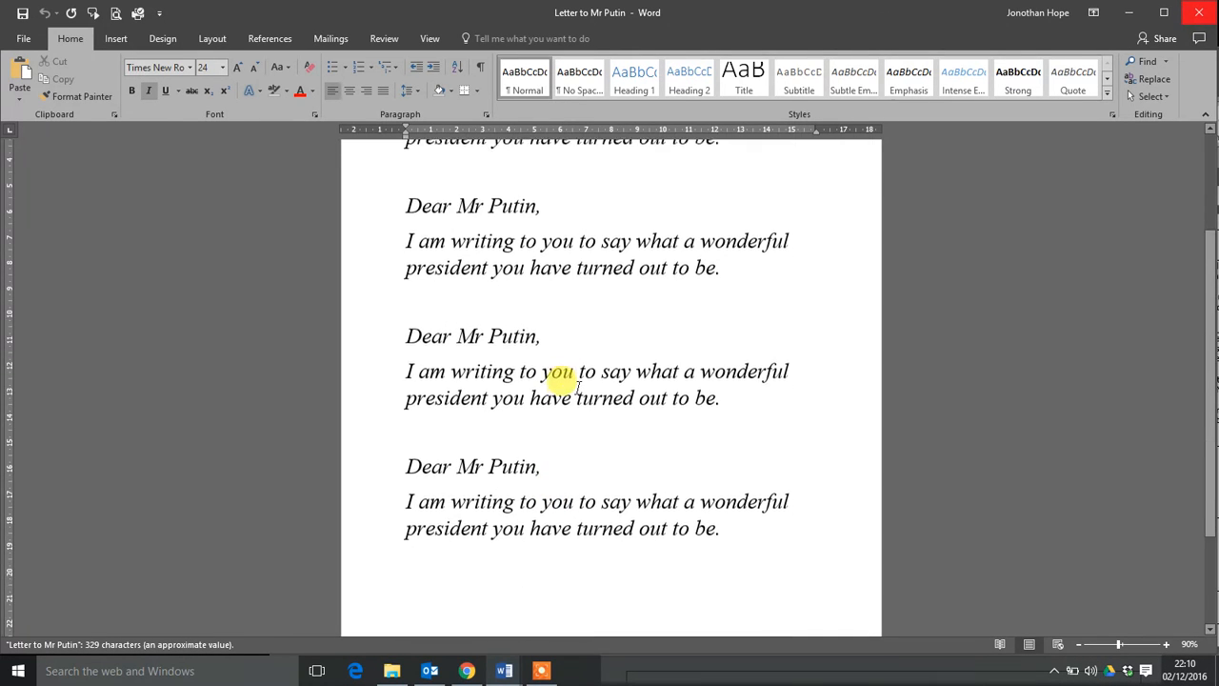
scroll(572, 386, "up", 5)
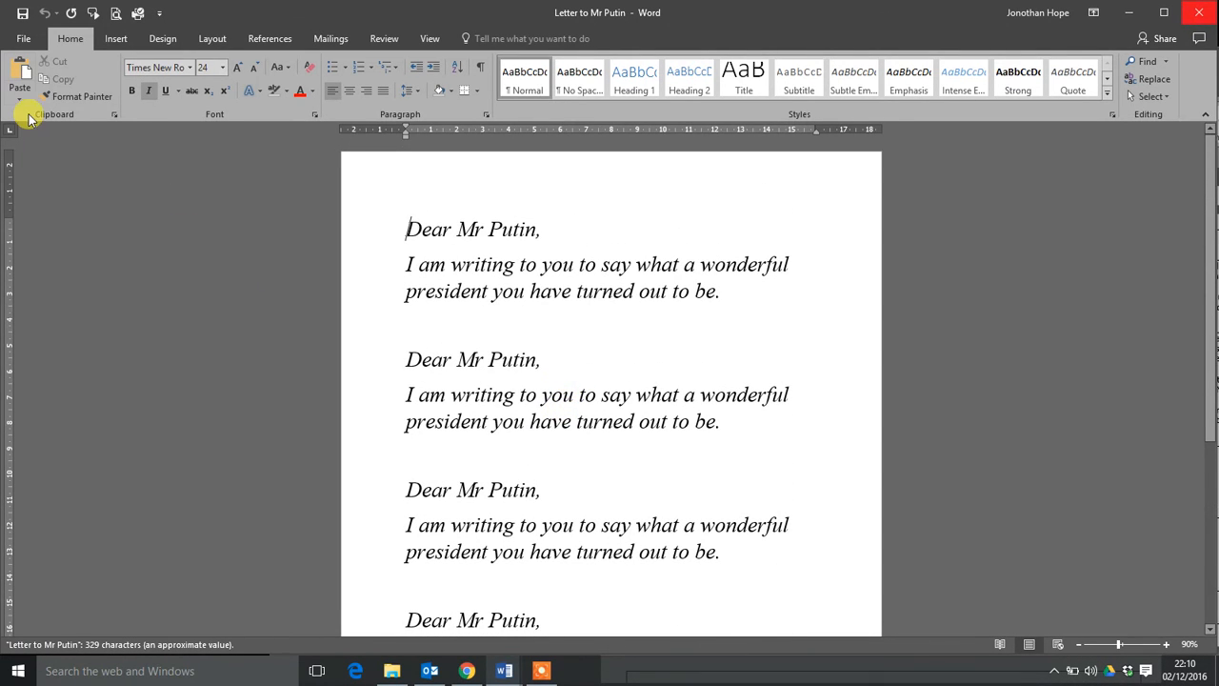